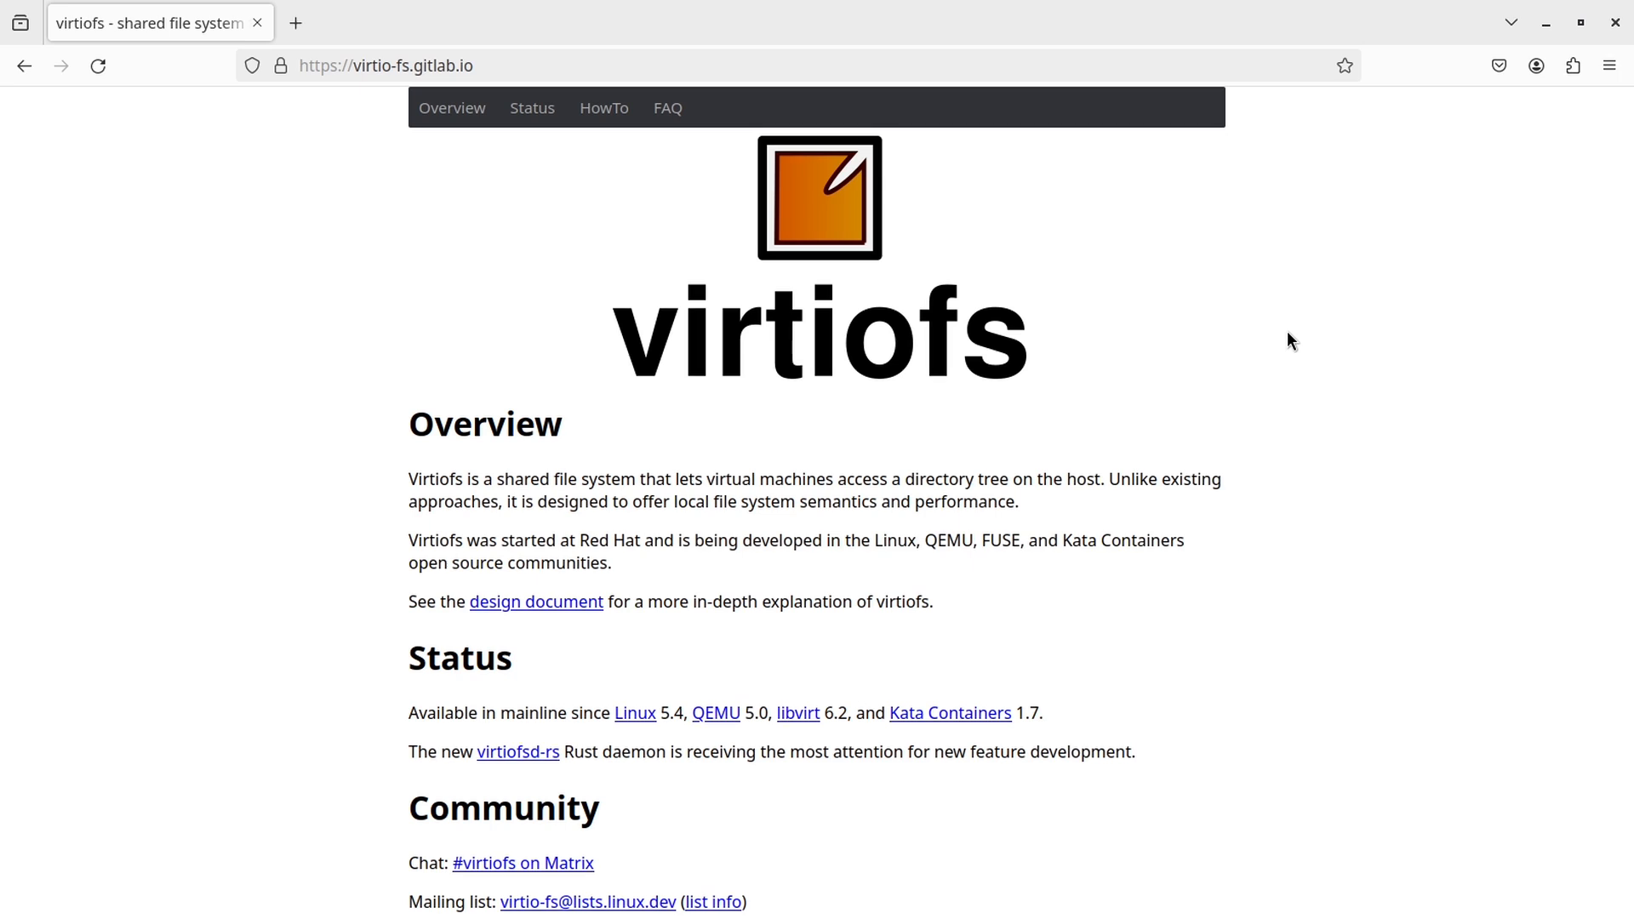
Step: Highlight a passage of the virtiofs overview text on virtio-fs.gitlab.io
{"action": "left_click_drag", "start_coordinate": [503, 502], "coordinate": [1024, 515]}
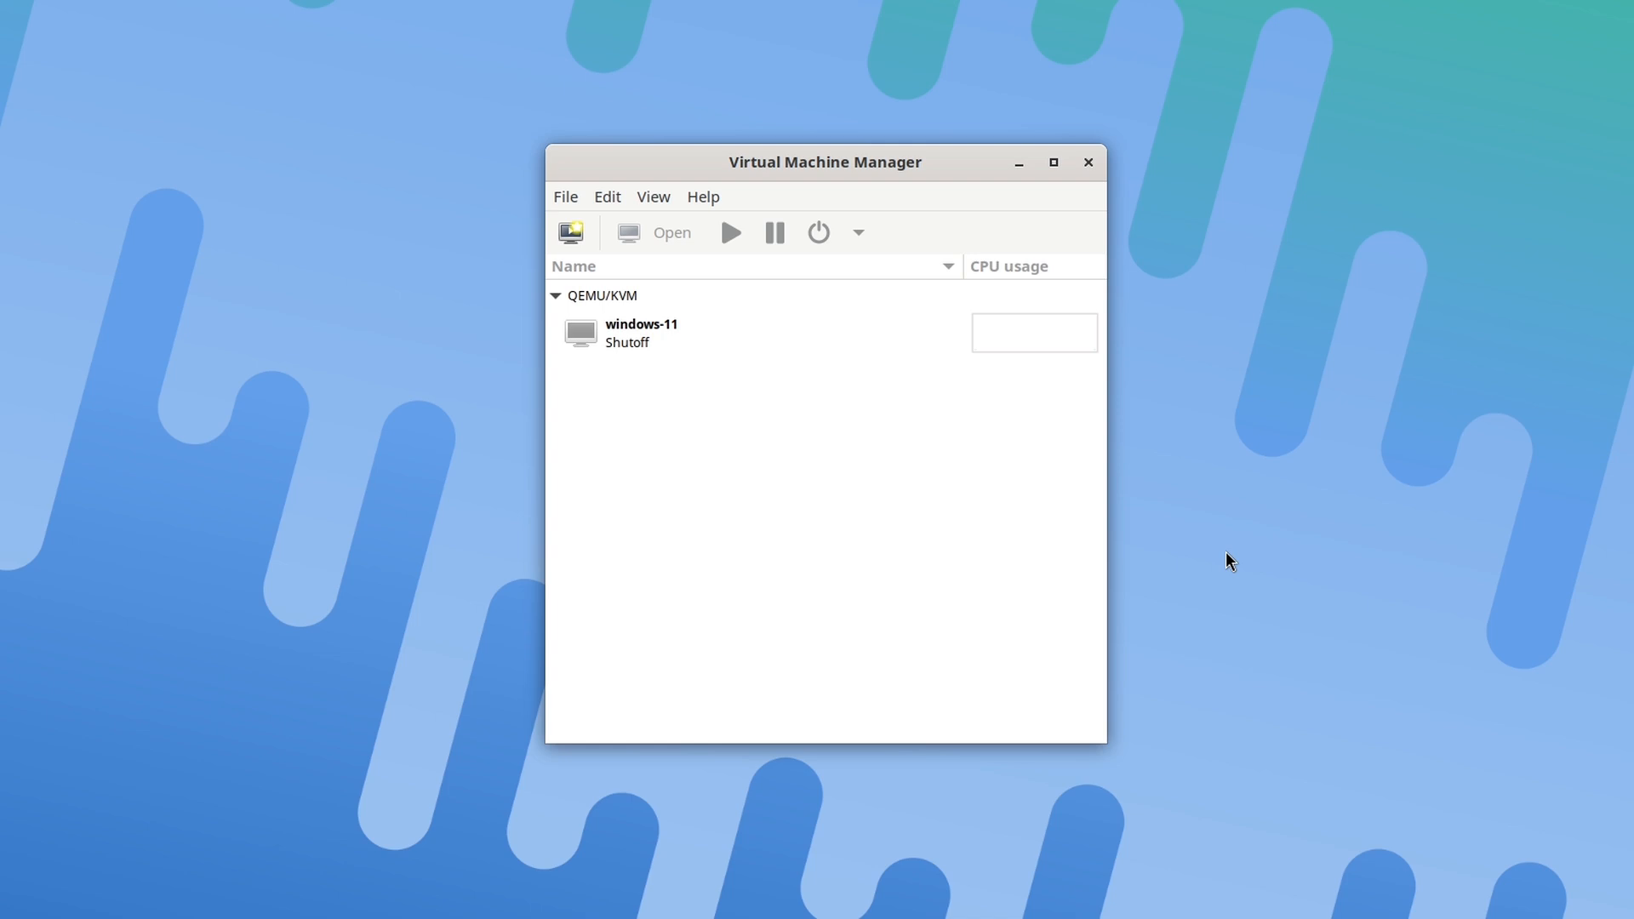
Step: Open the windows-11 VM's own window and display its virtual hardware details
{"action": "left_click", "coordinate": [669, 344]}
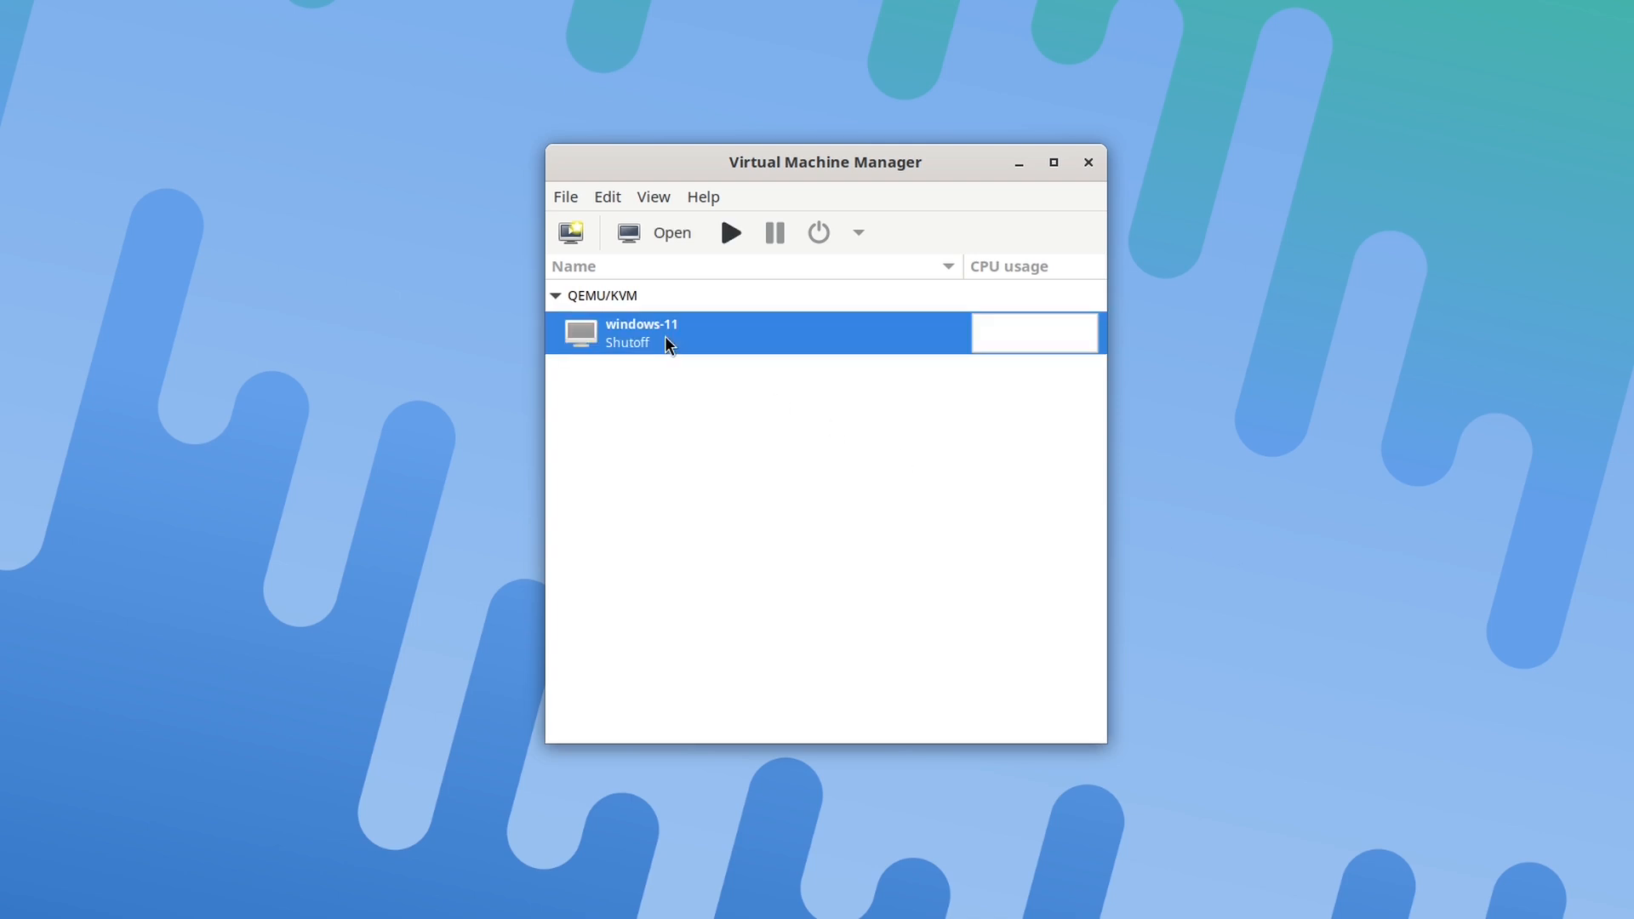
{"action": "left_click", "coordinate": [673, 240]}
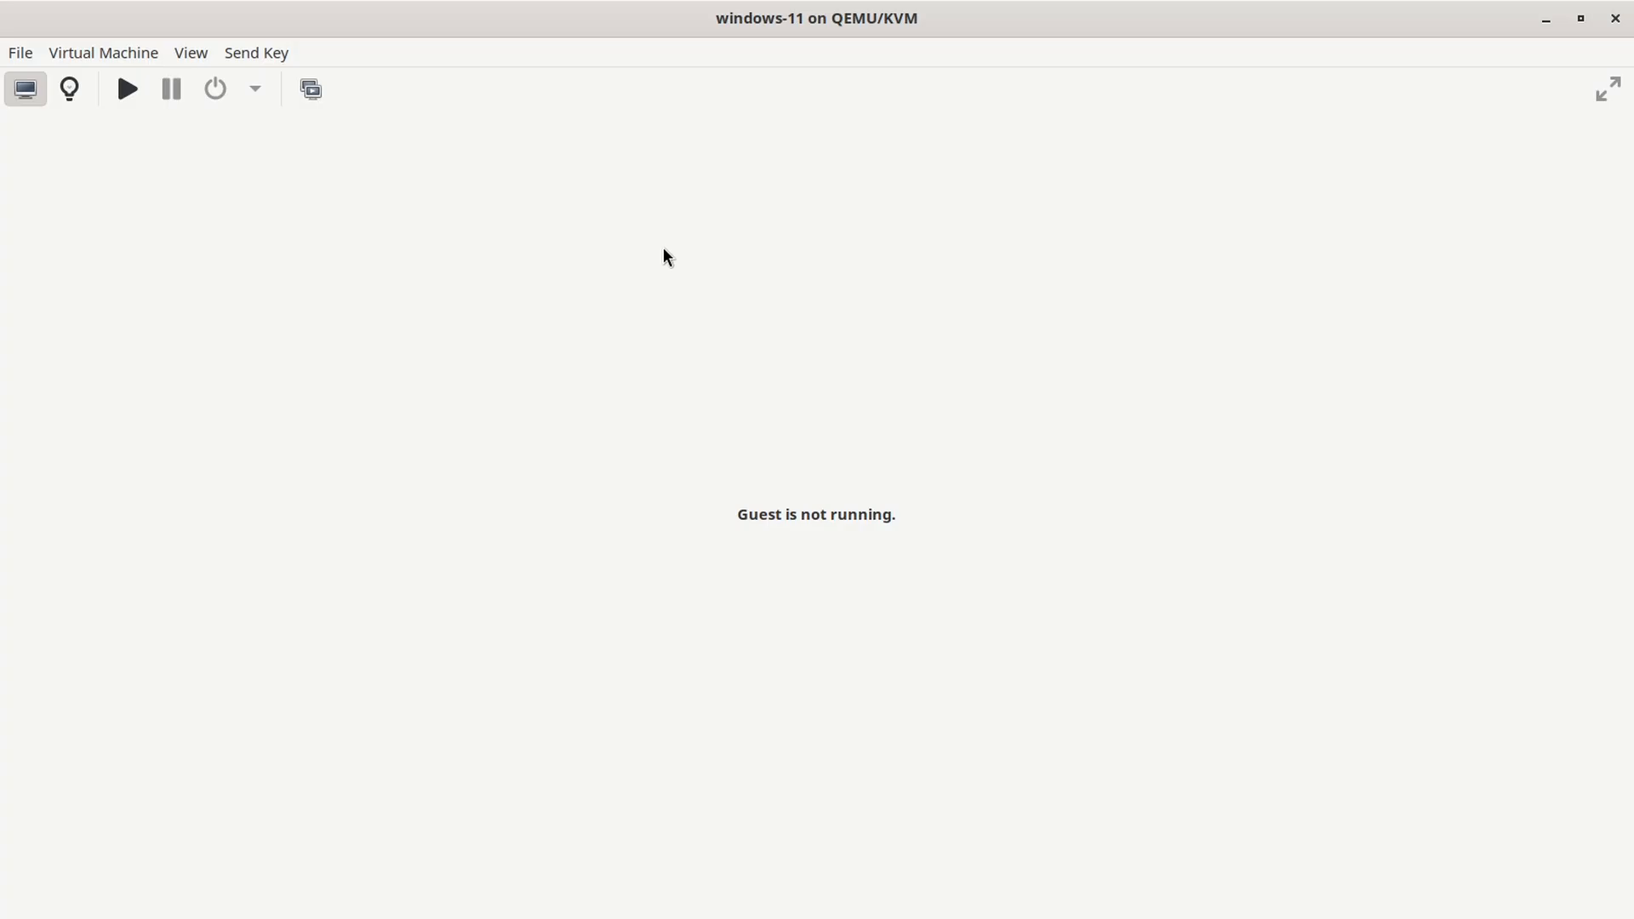
{"action": "left_click", "coordinate": [64, 93]}
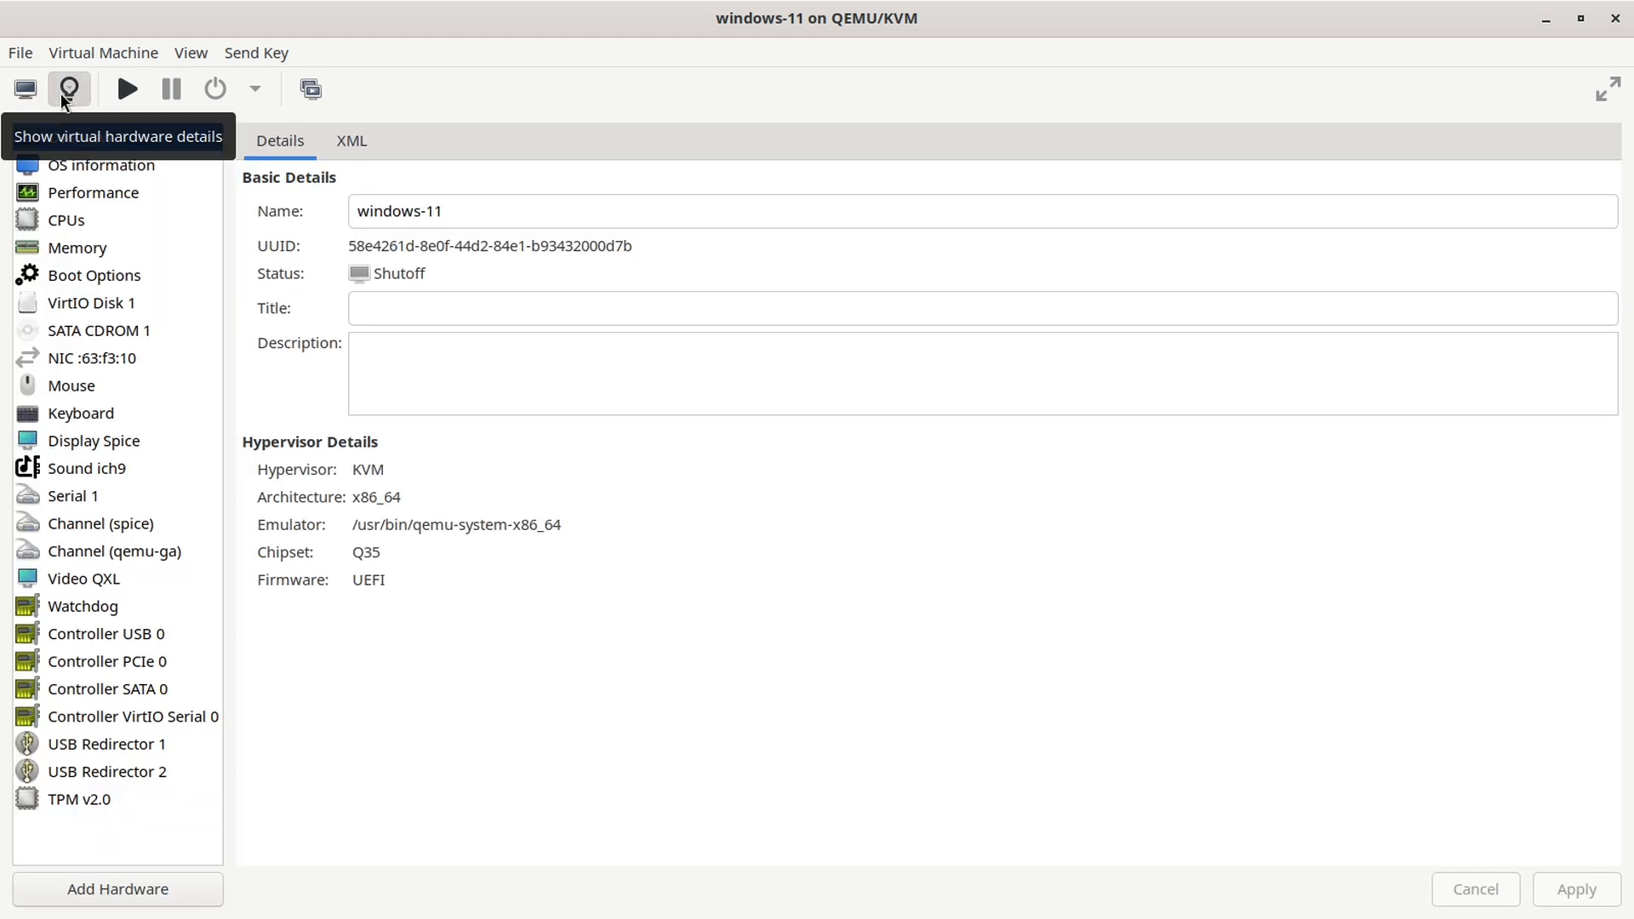
Step: Tick 'Enable shared memory' in the windows-11 Memory settings and apply it
{"action": "left_click", "coordinate": [99, 251]}
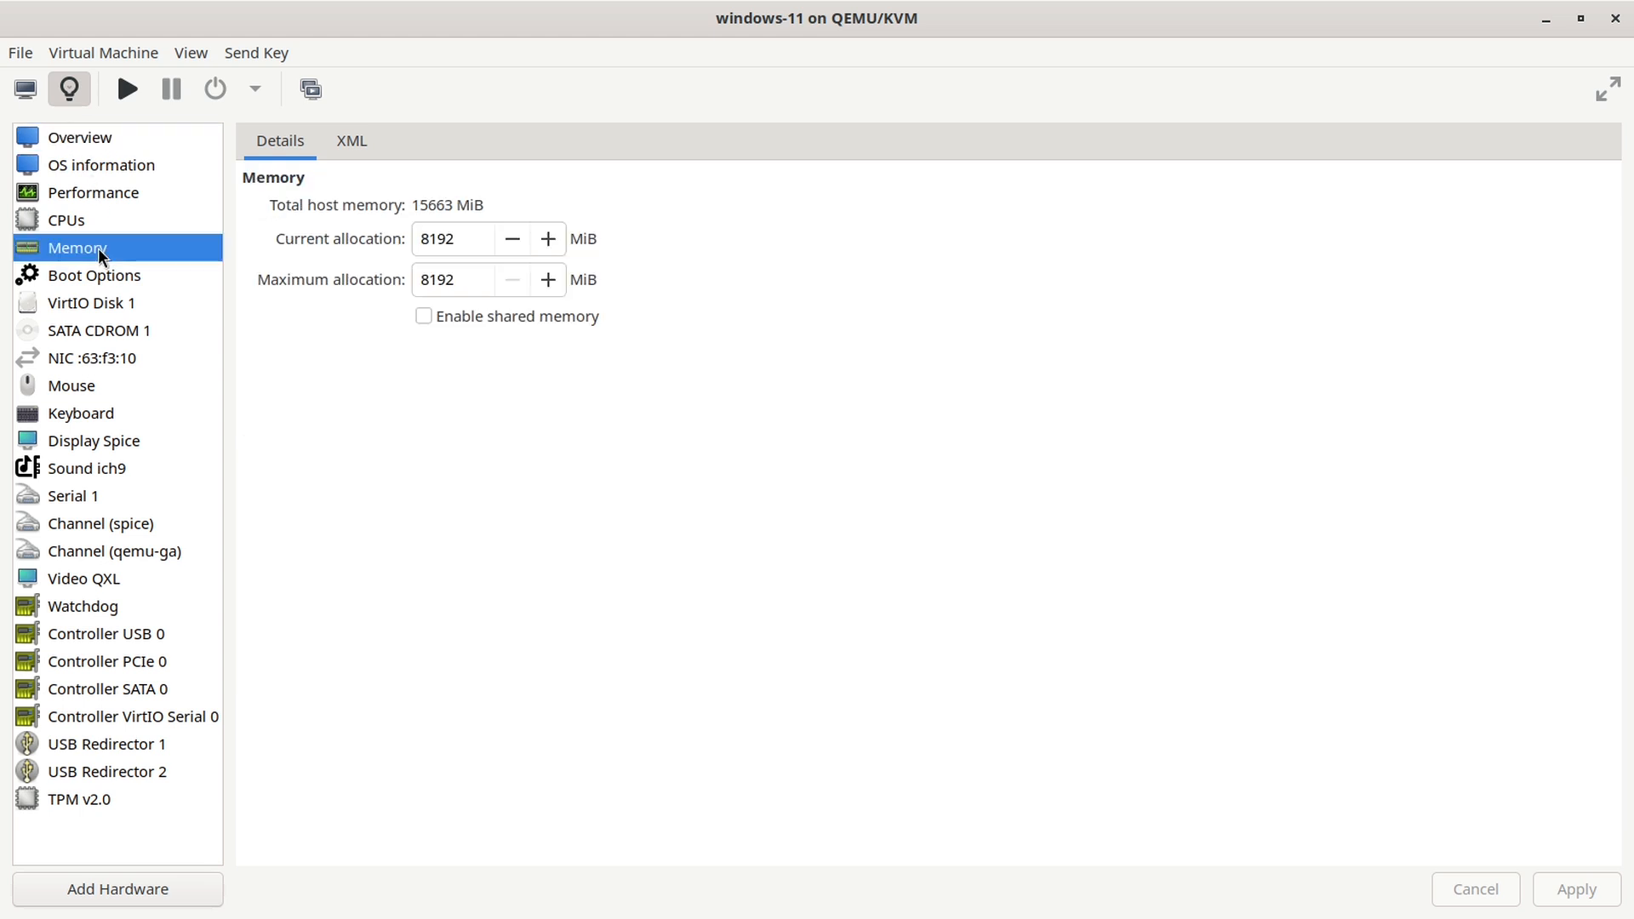
{"action": "left_click", "coordinate": [423, 321]}
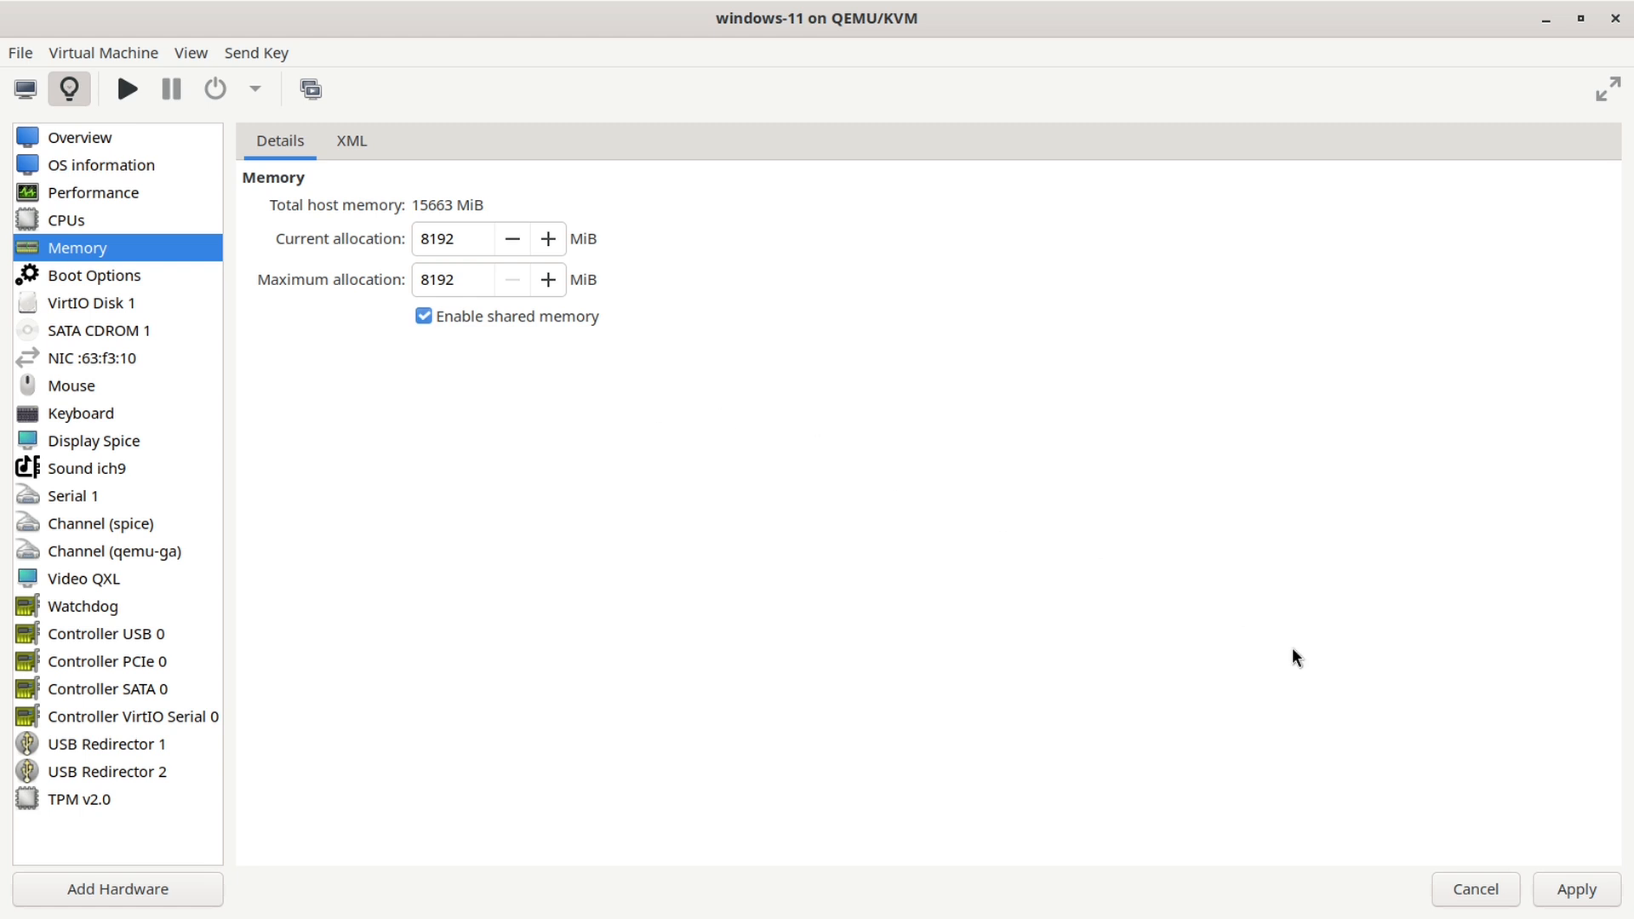
{"action": "left_click", "coordinate": [1572, 893]}
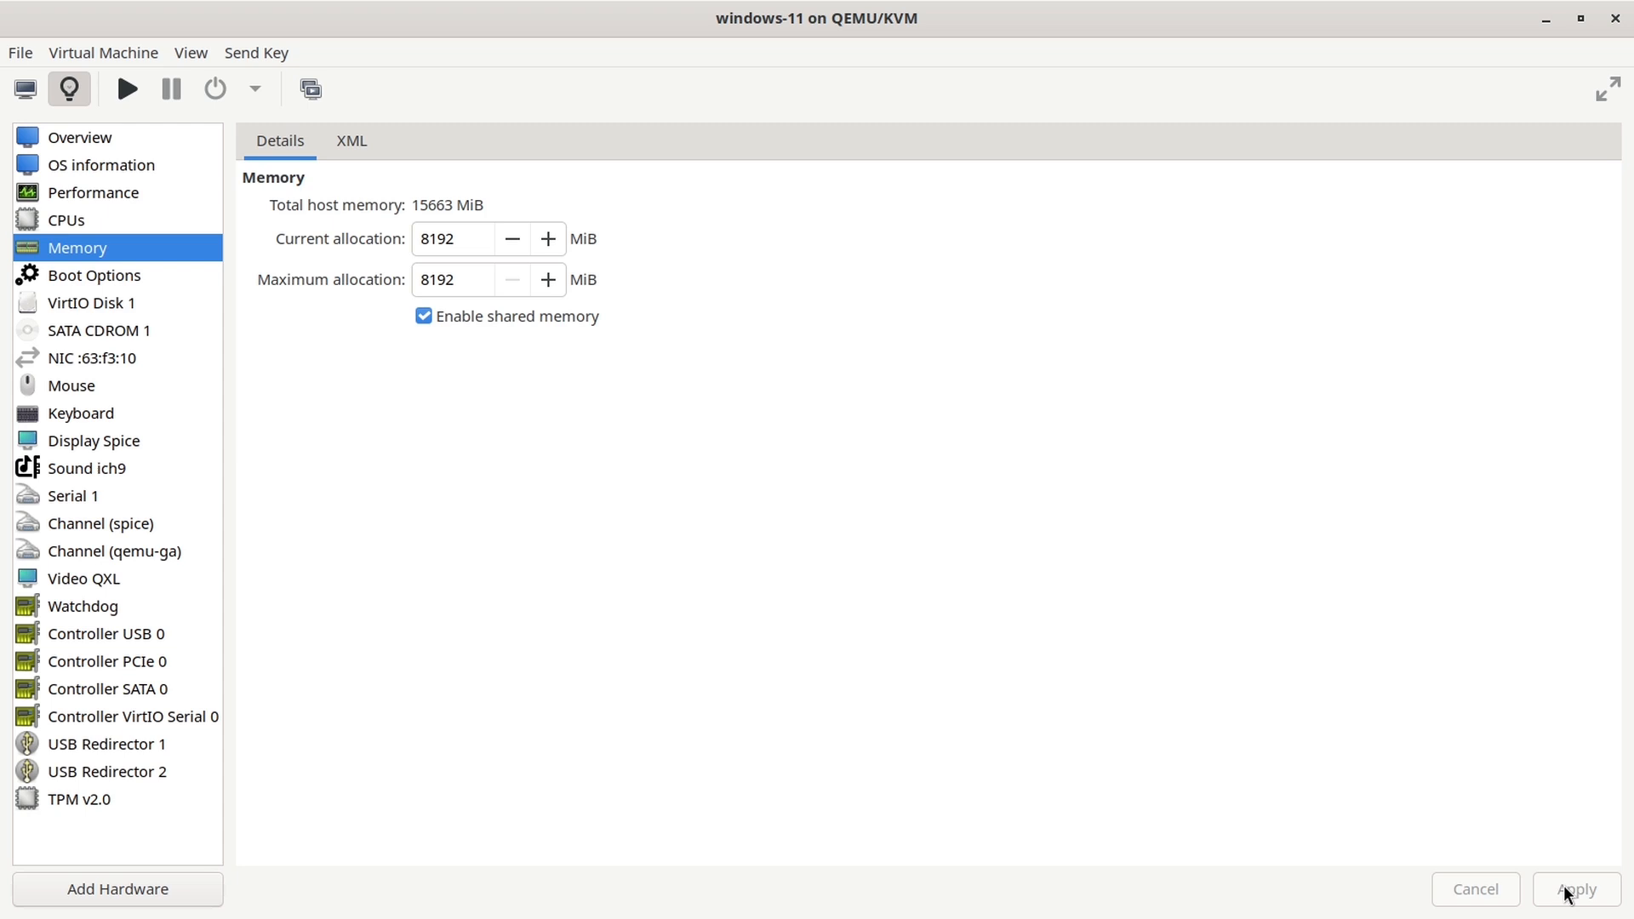
Step: In Add New Virtual Hardware, choose a Filesystem passthrough device with the virtiofs driver
{"action": "left_click", "coordinate": [132, 894]}
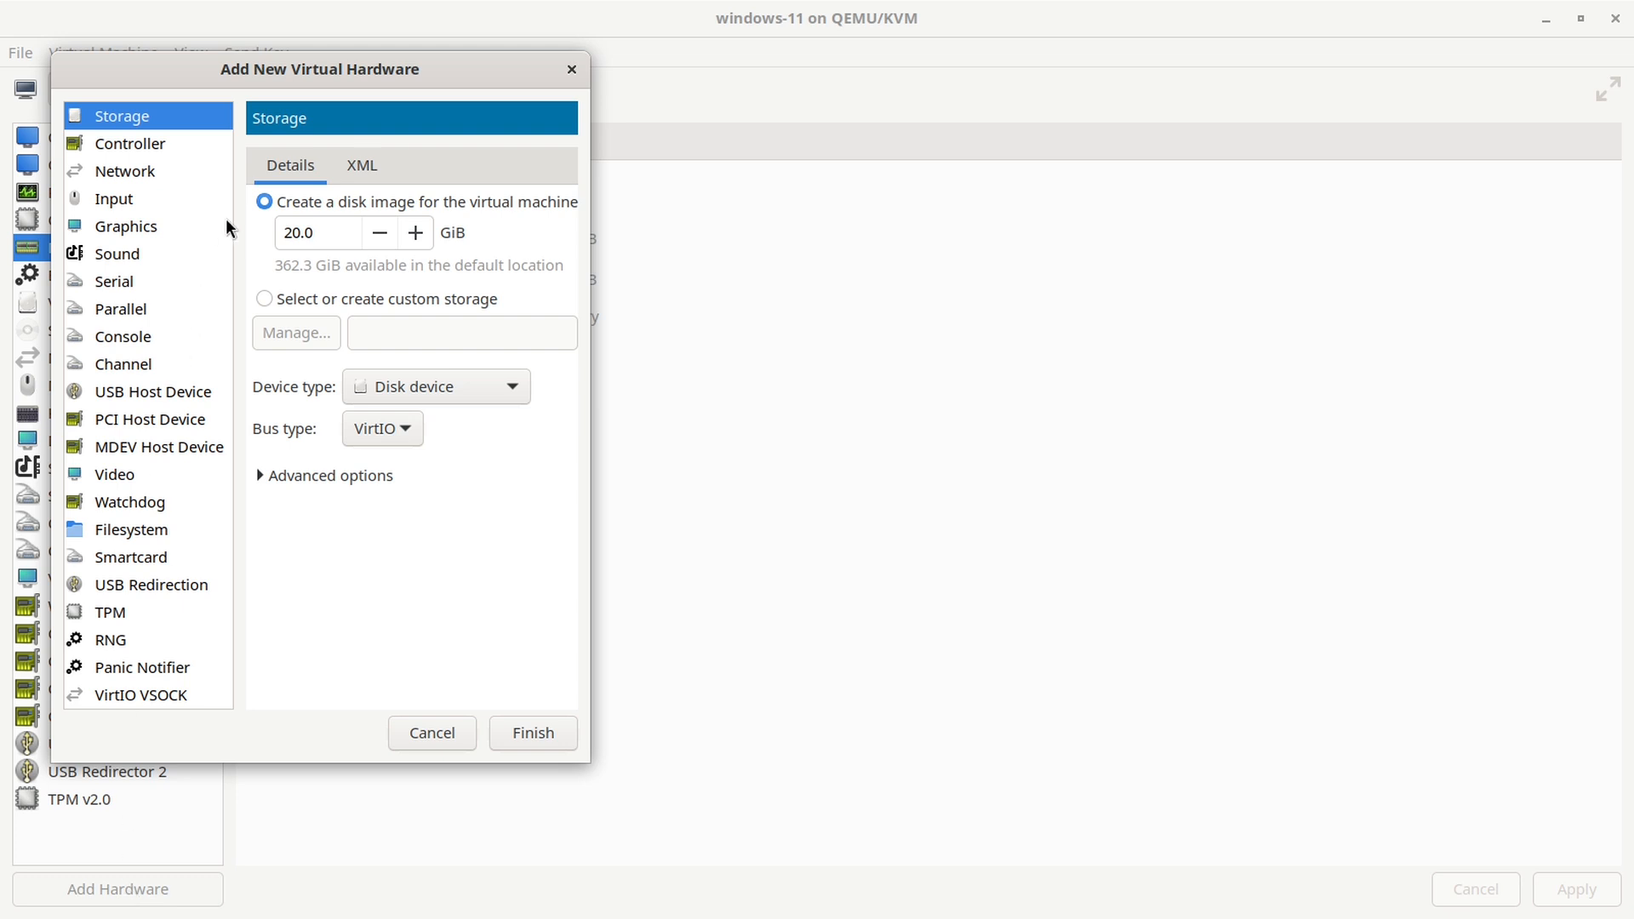
{"action": "left_click_drag", "start_coordinate": [272, 74], "coordinate": [854, 134]}
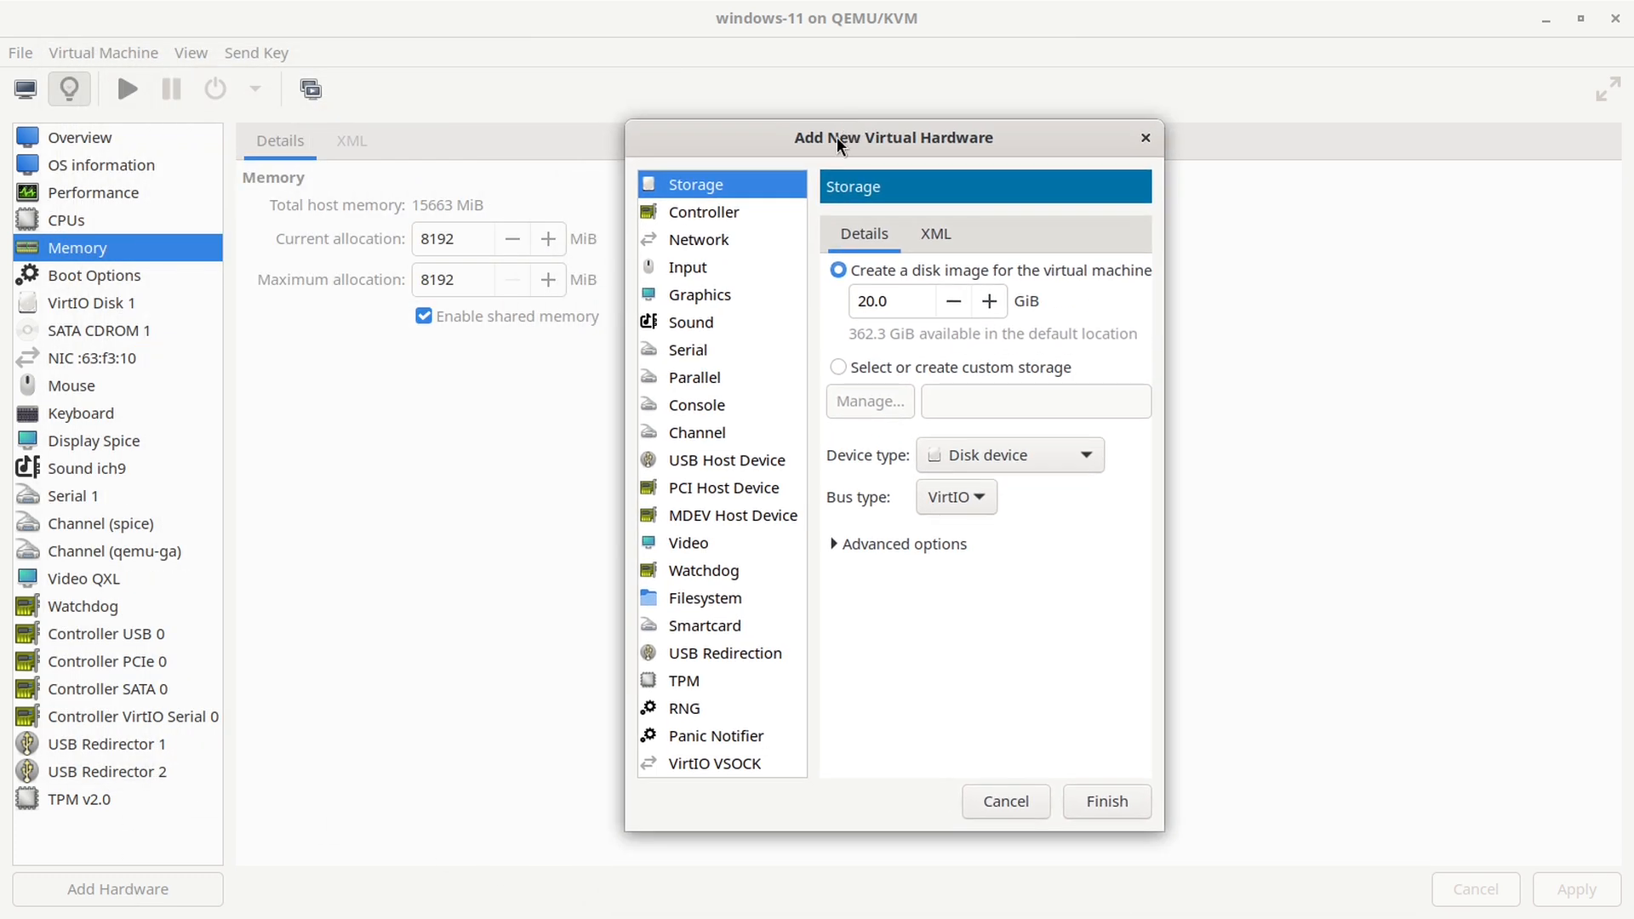
{"action": "left_click", "coordinate": [708, 605]}
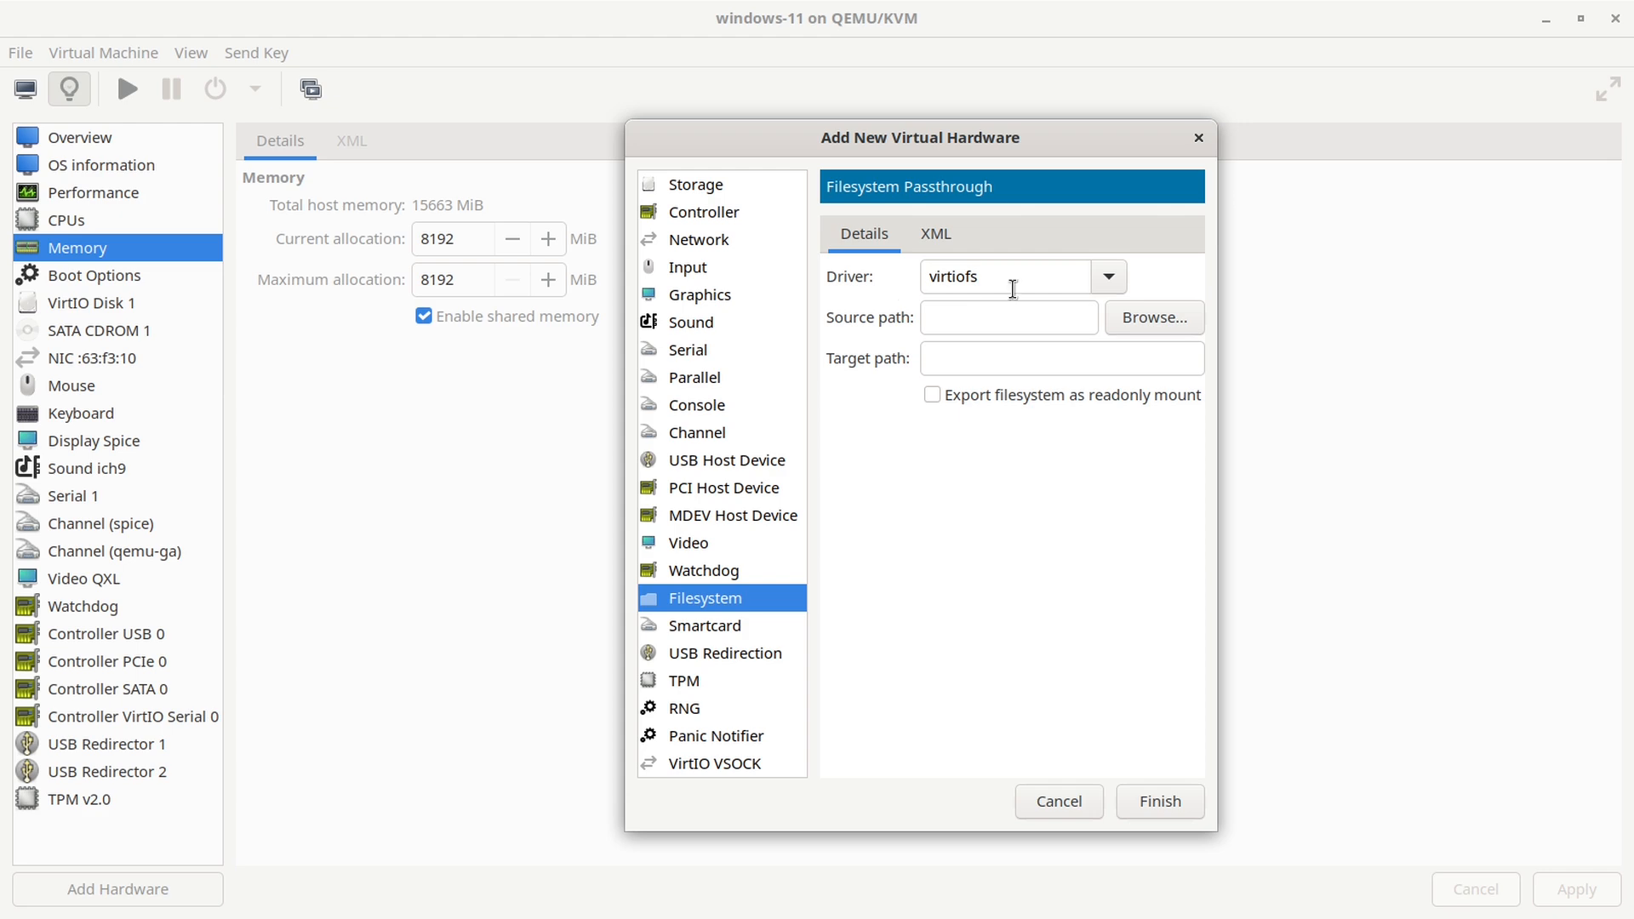
Step: Add a virtiofs filesystem sharing the host home folder with target path 'Host-Home'
{"action": "left_click", "coordinate": [1166, 318]}
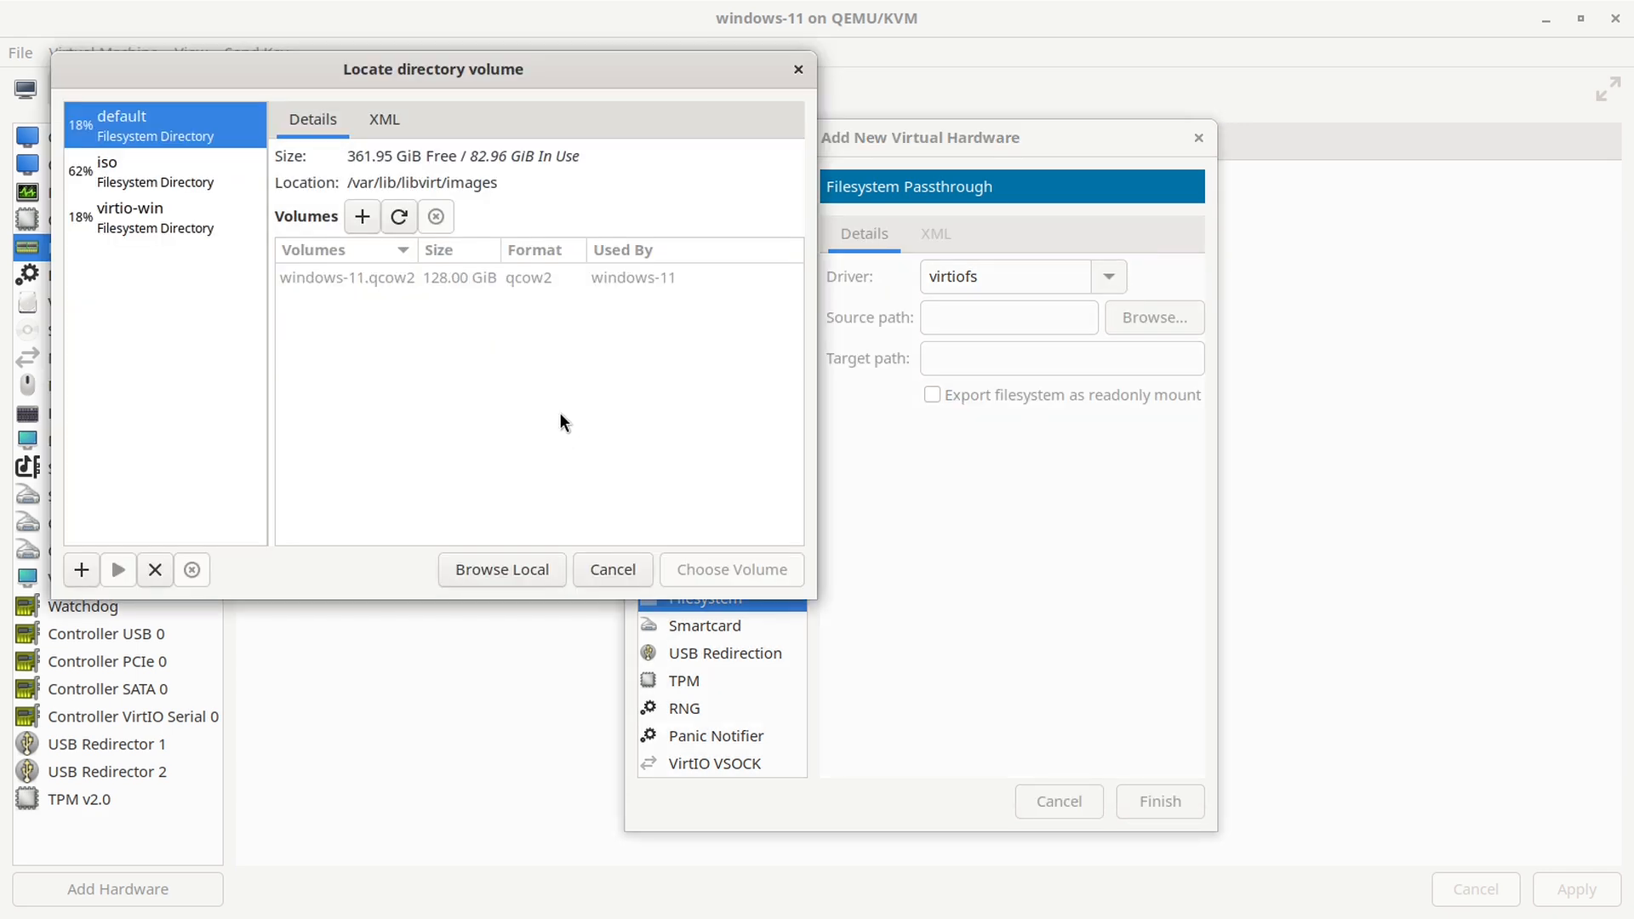
{"action": "left_click", "coordinate": [498, 570]}
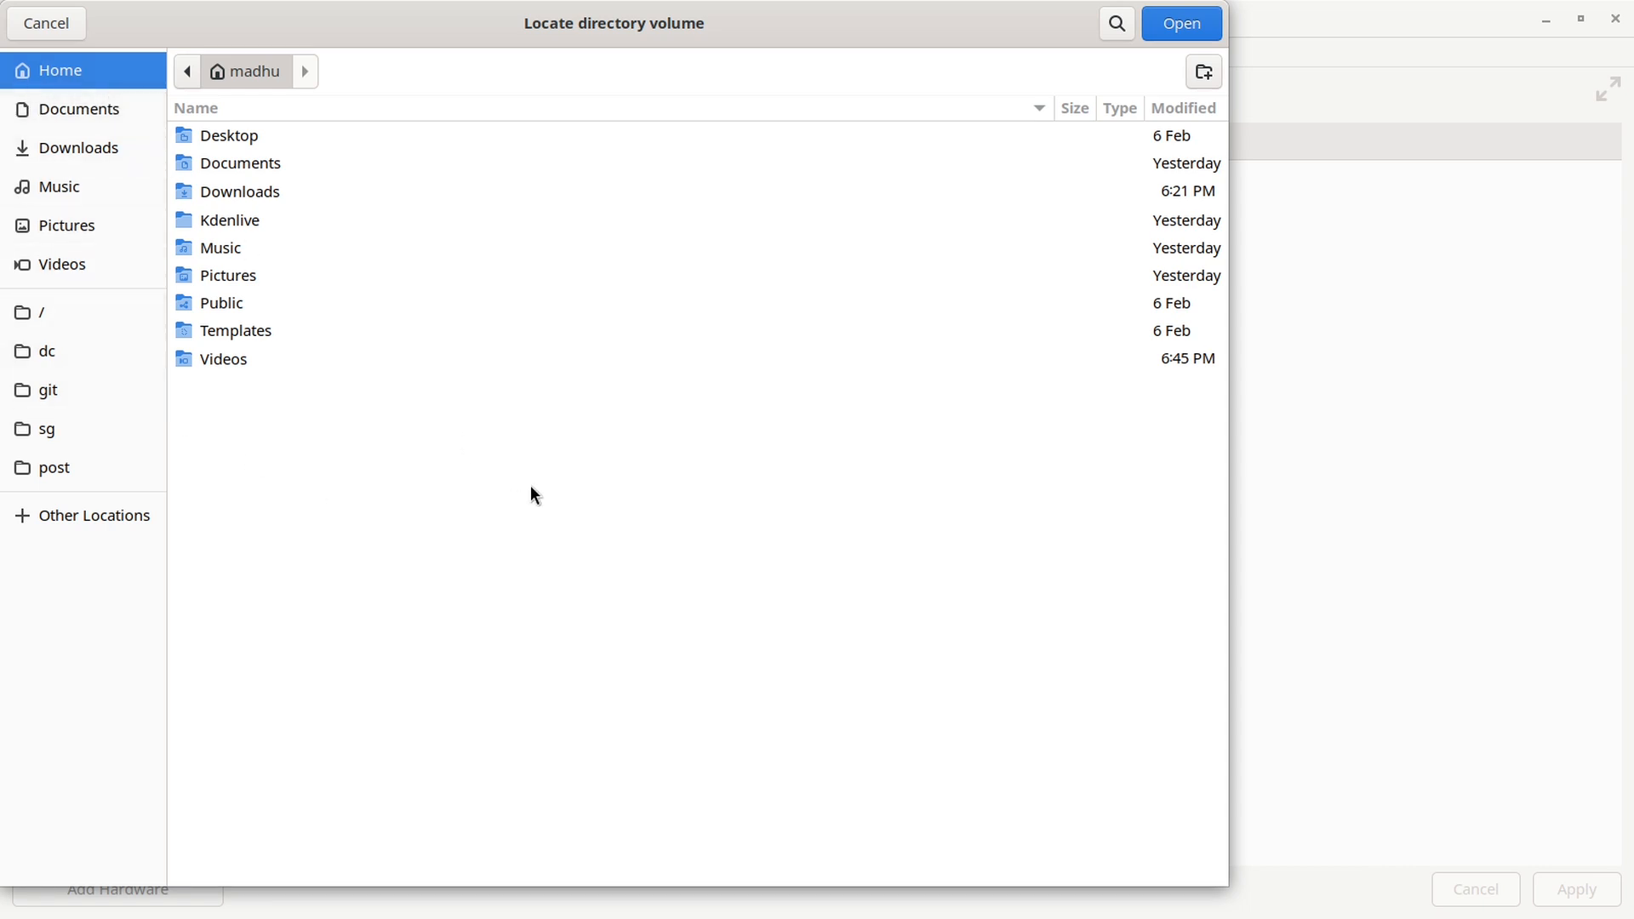
{"action": "left_click", "coordinate": [1196, 23]}
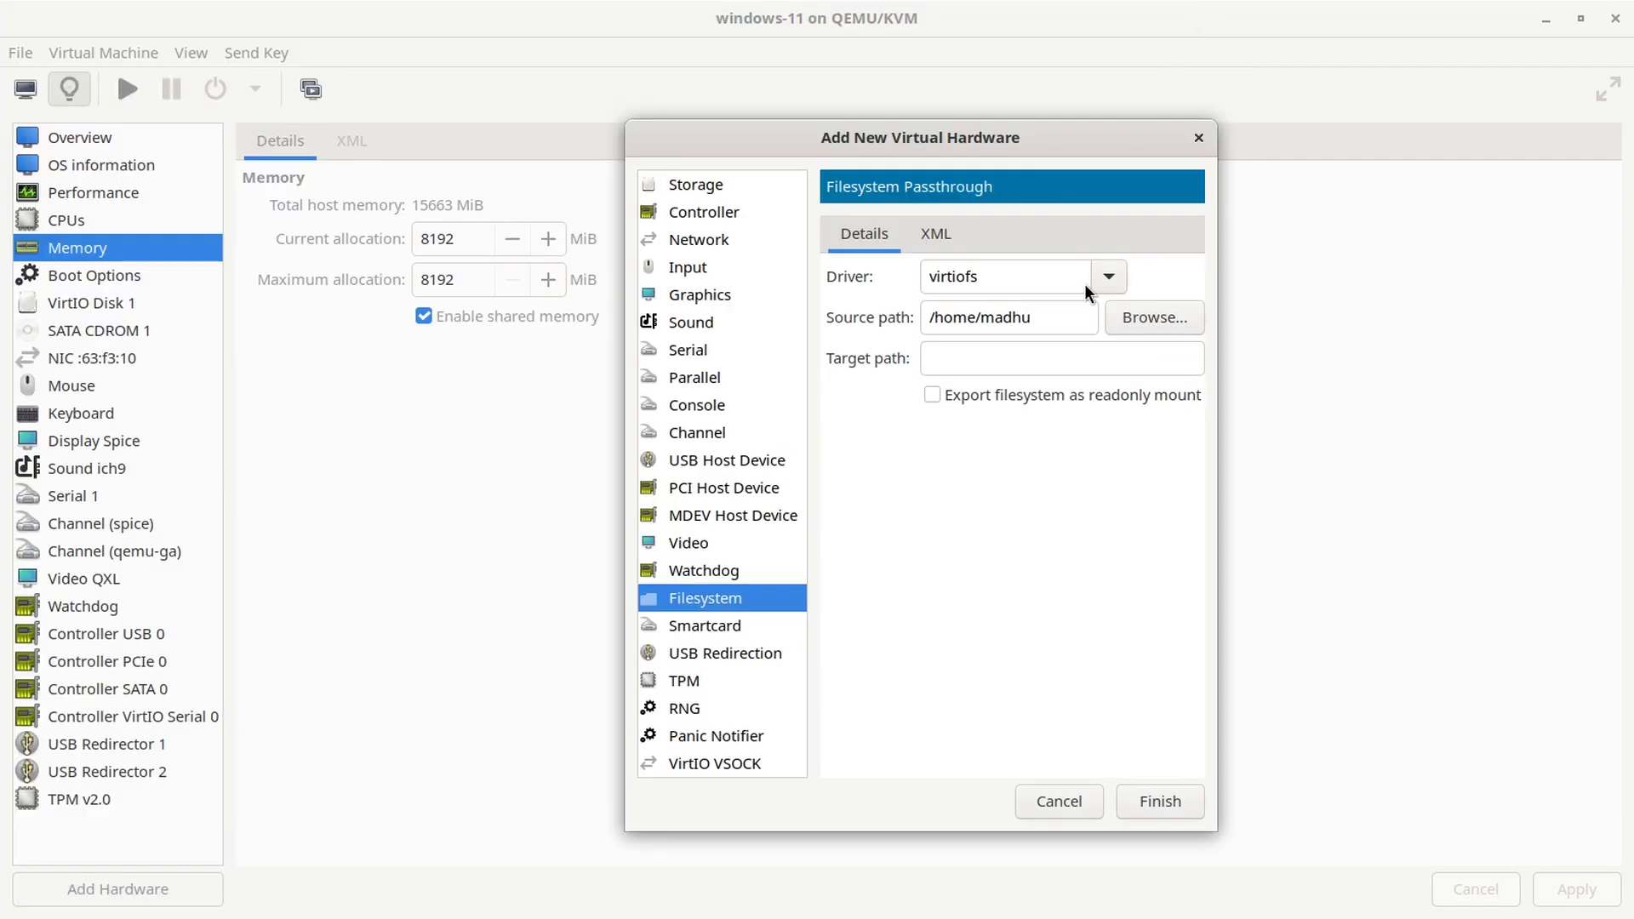
{"action": "left_click", "coordinate": [1011, 357]}
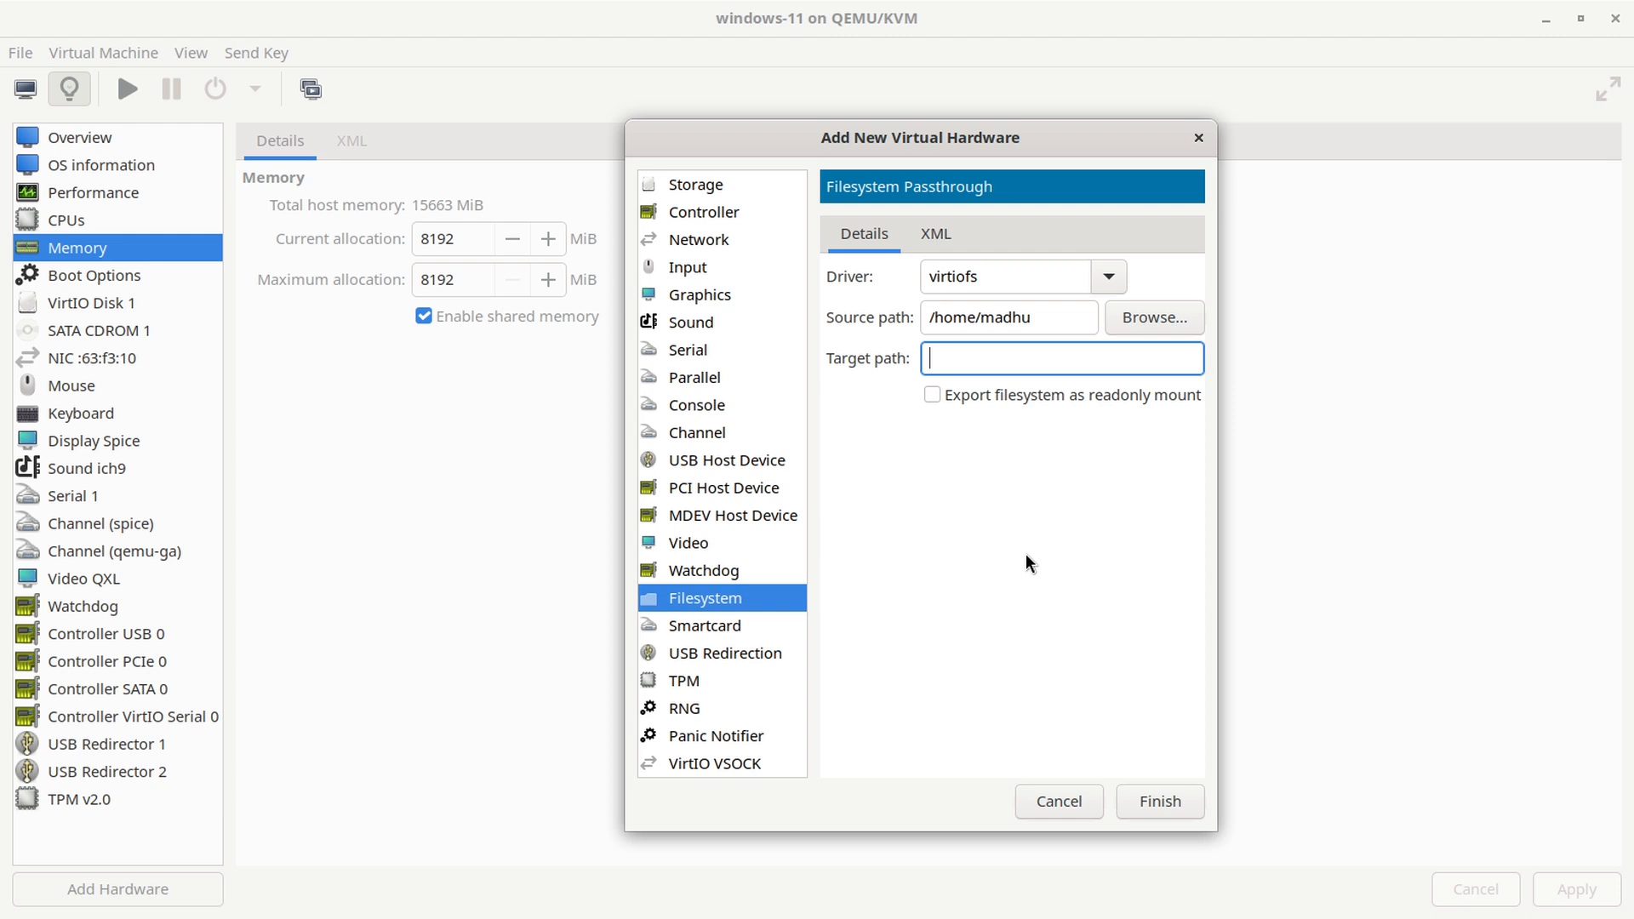
{"action": "type", "text": "Host-Home"}
{"action": "left_click", "coordinate": [1150, 805]}
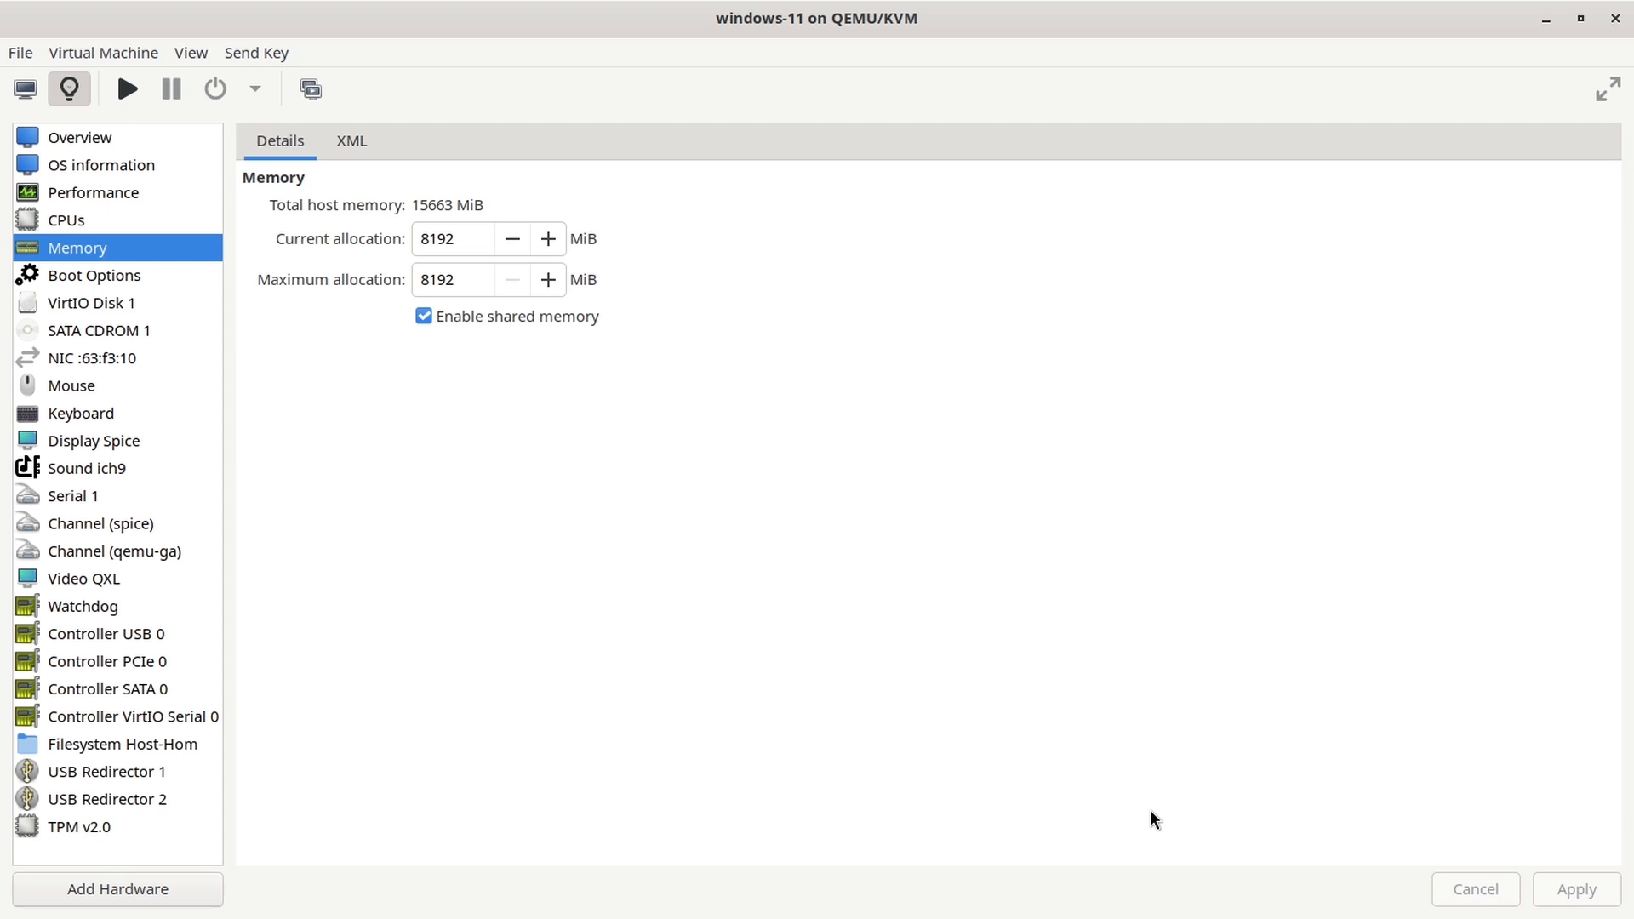
Step: Power on windows-11 from its console view and hide the console toolbar
{"action": "left_click", "coordinate": [24, 92]}
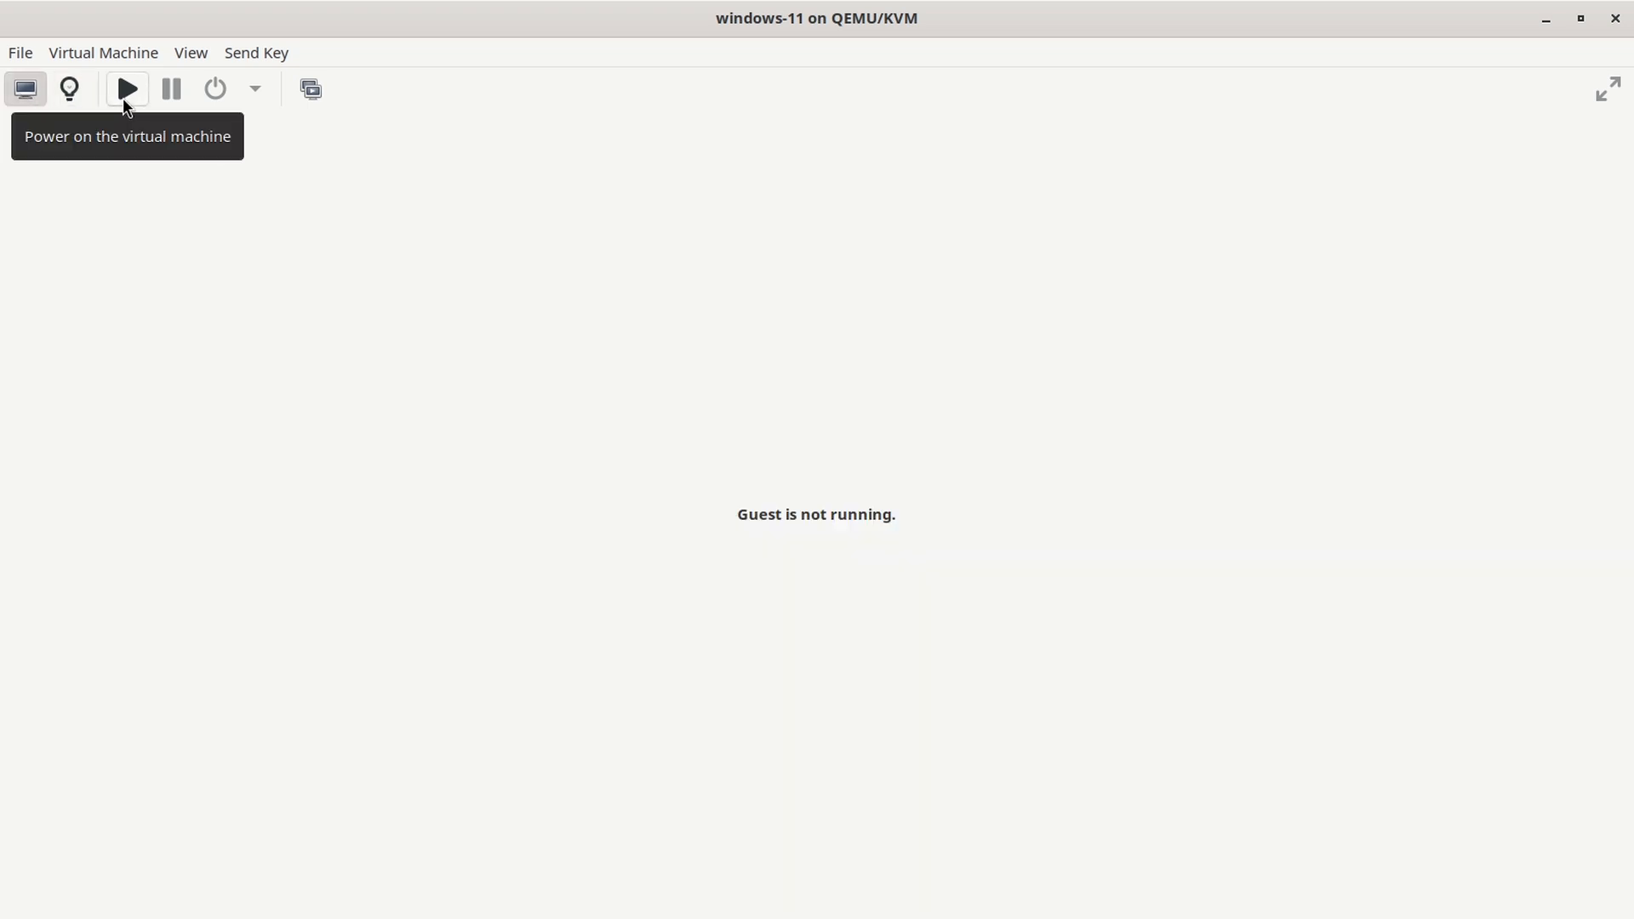
{"action": "left_click", "coordinate": [128, 89]}
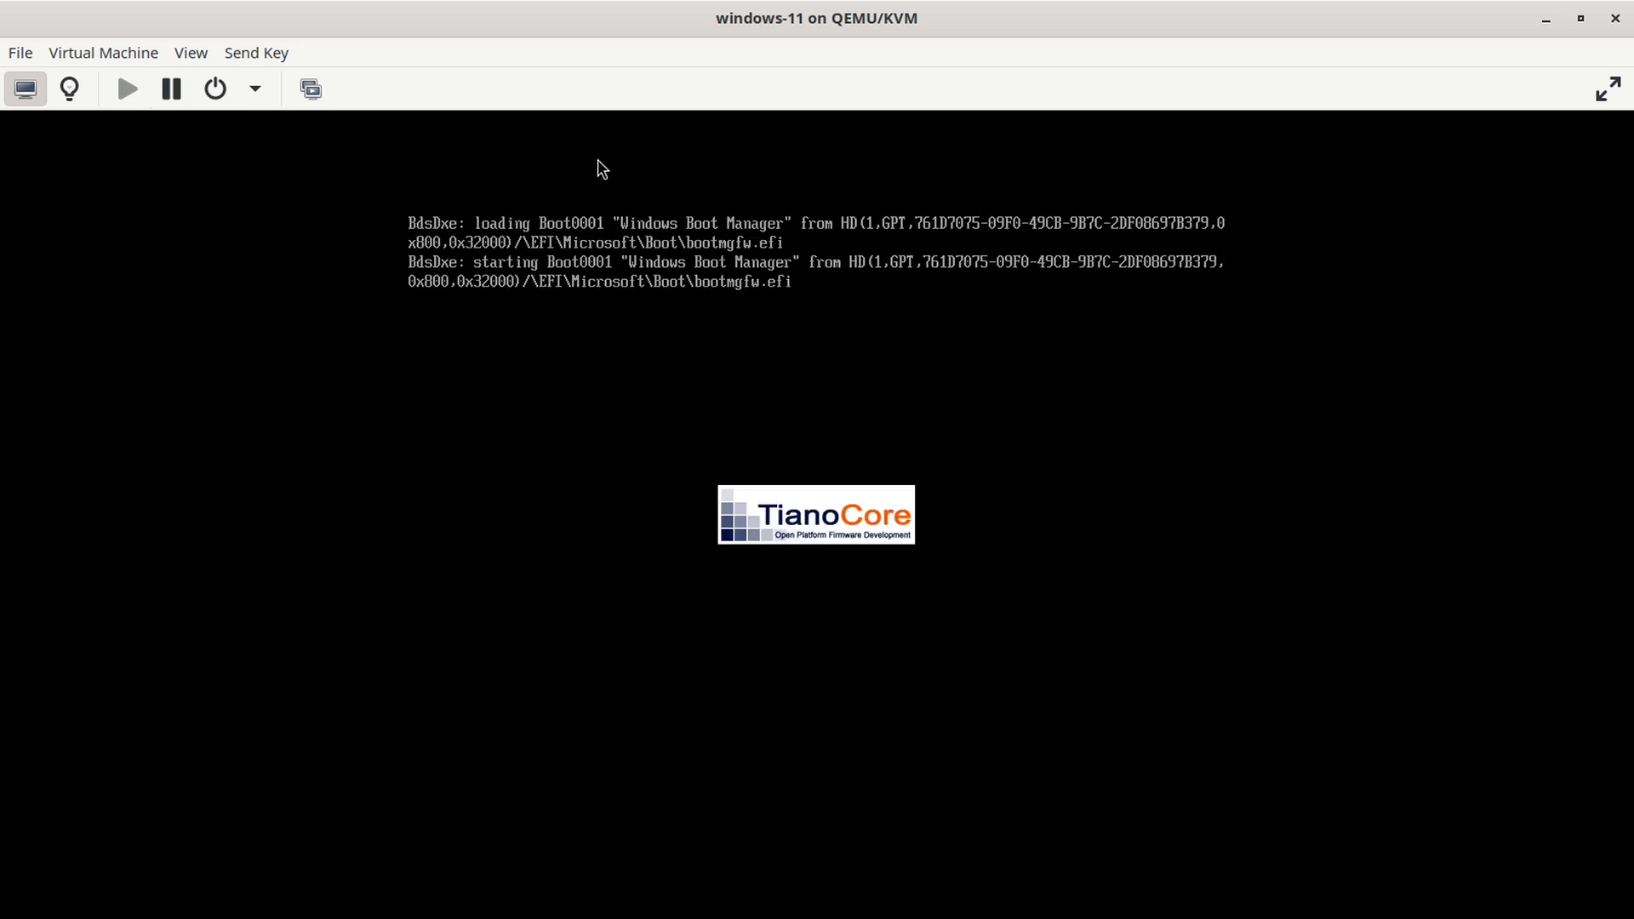
{"action": "left_click", "coordinate": [189, 53]}
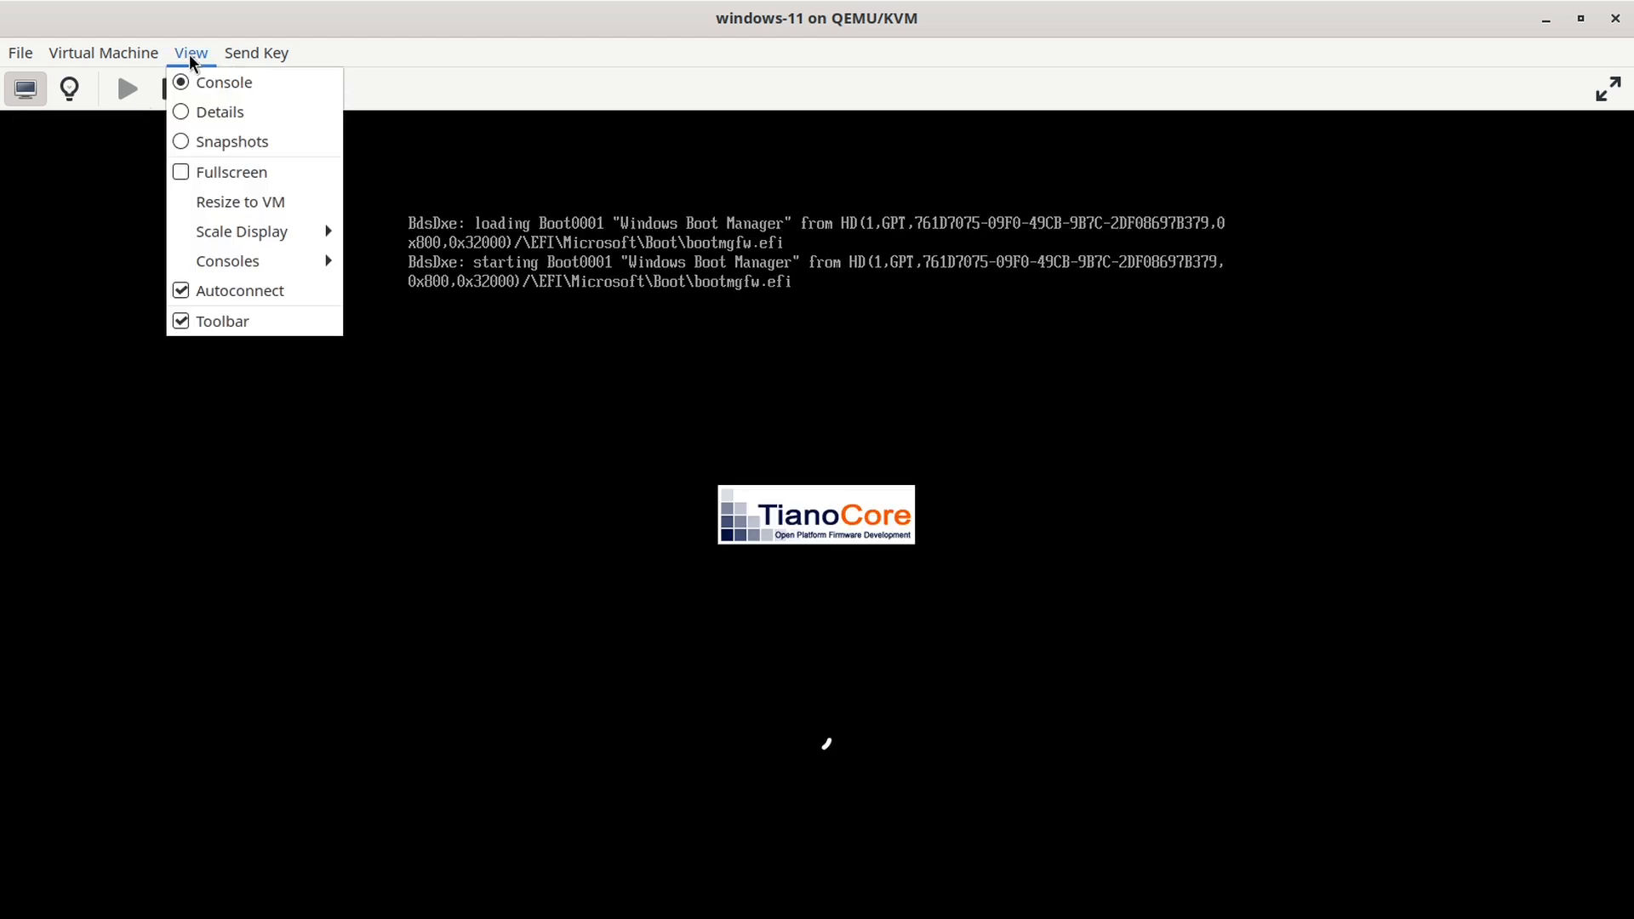
{"action": "left_click", "coordinate": [186, 320]}
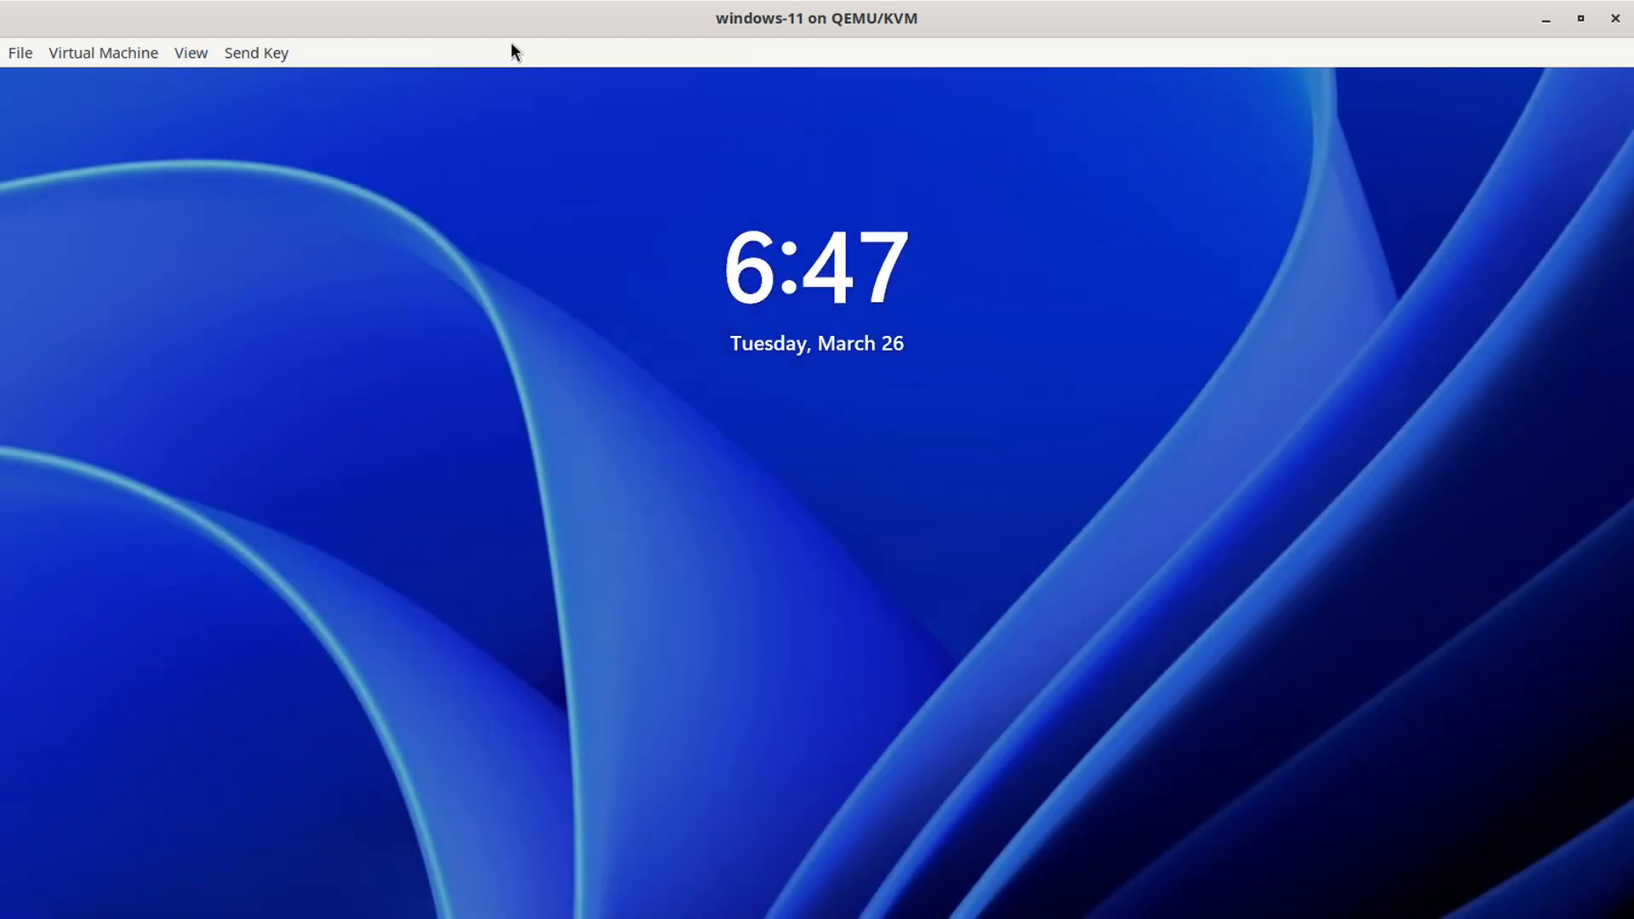
Step: Dismiss the Windows lock screen and sign in with the account PIN
{"action": "key", "text": "Return"}
{"action": "type", "text": "1234"}
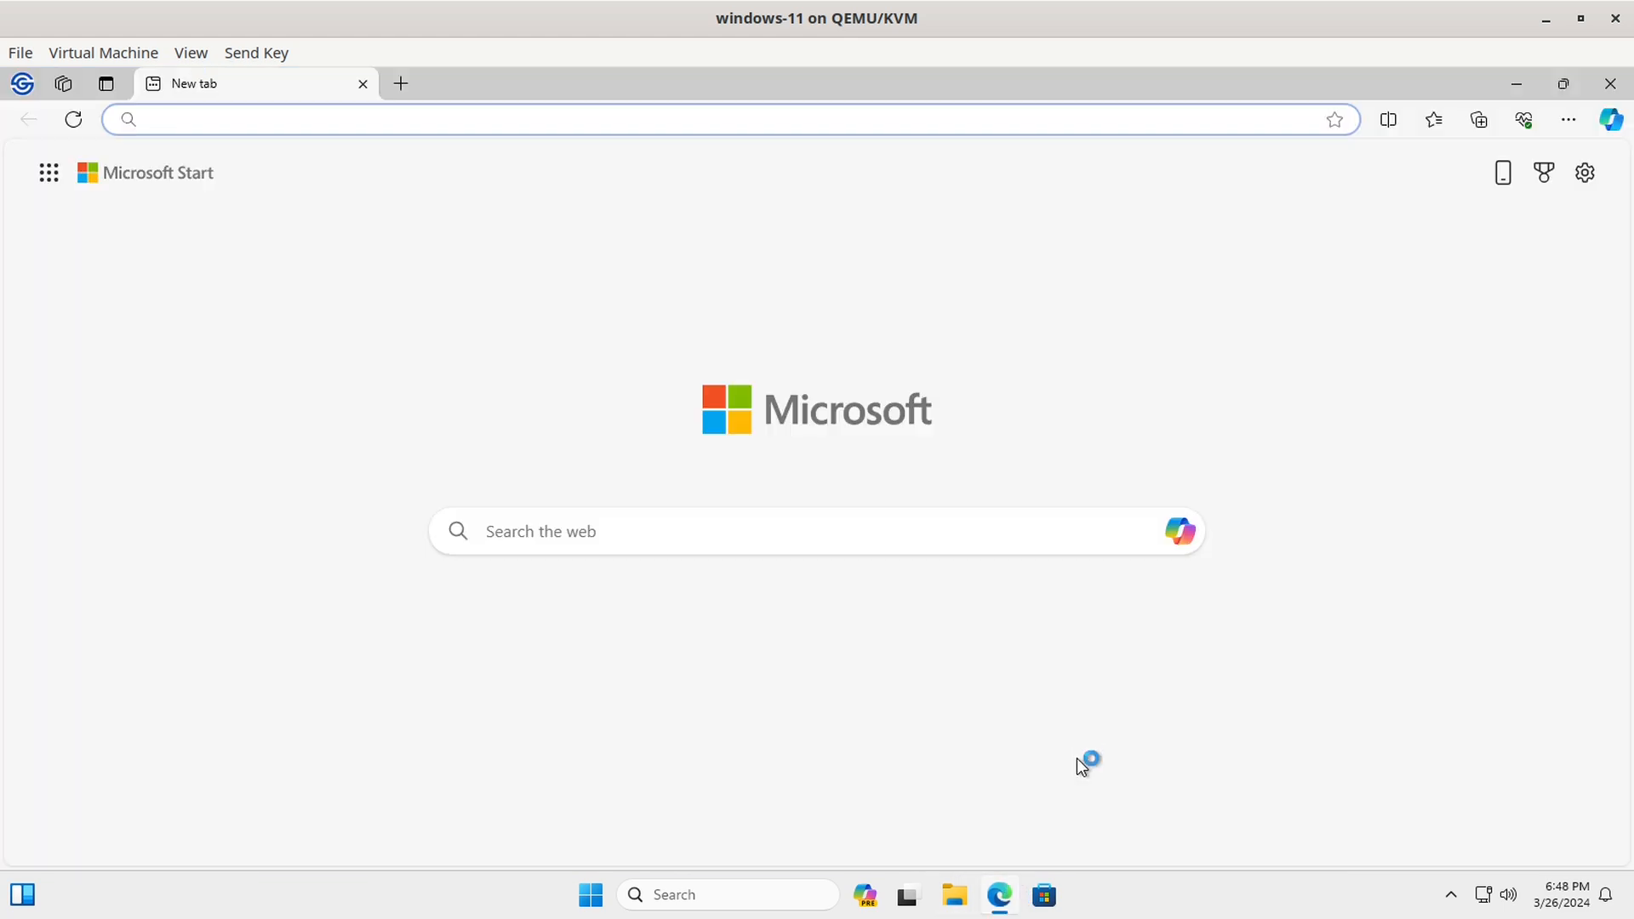
Step: Go to winfsp.dev and download winfsp-2.0.23075.msi from its download page
{"action": "type", "text": "win"}
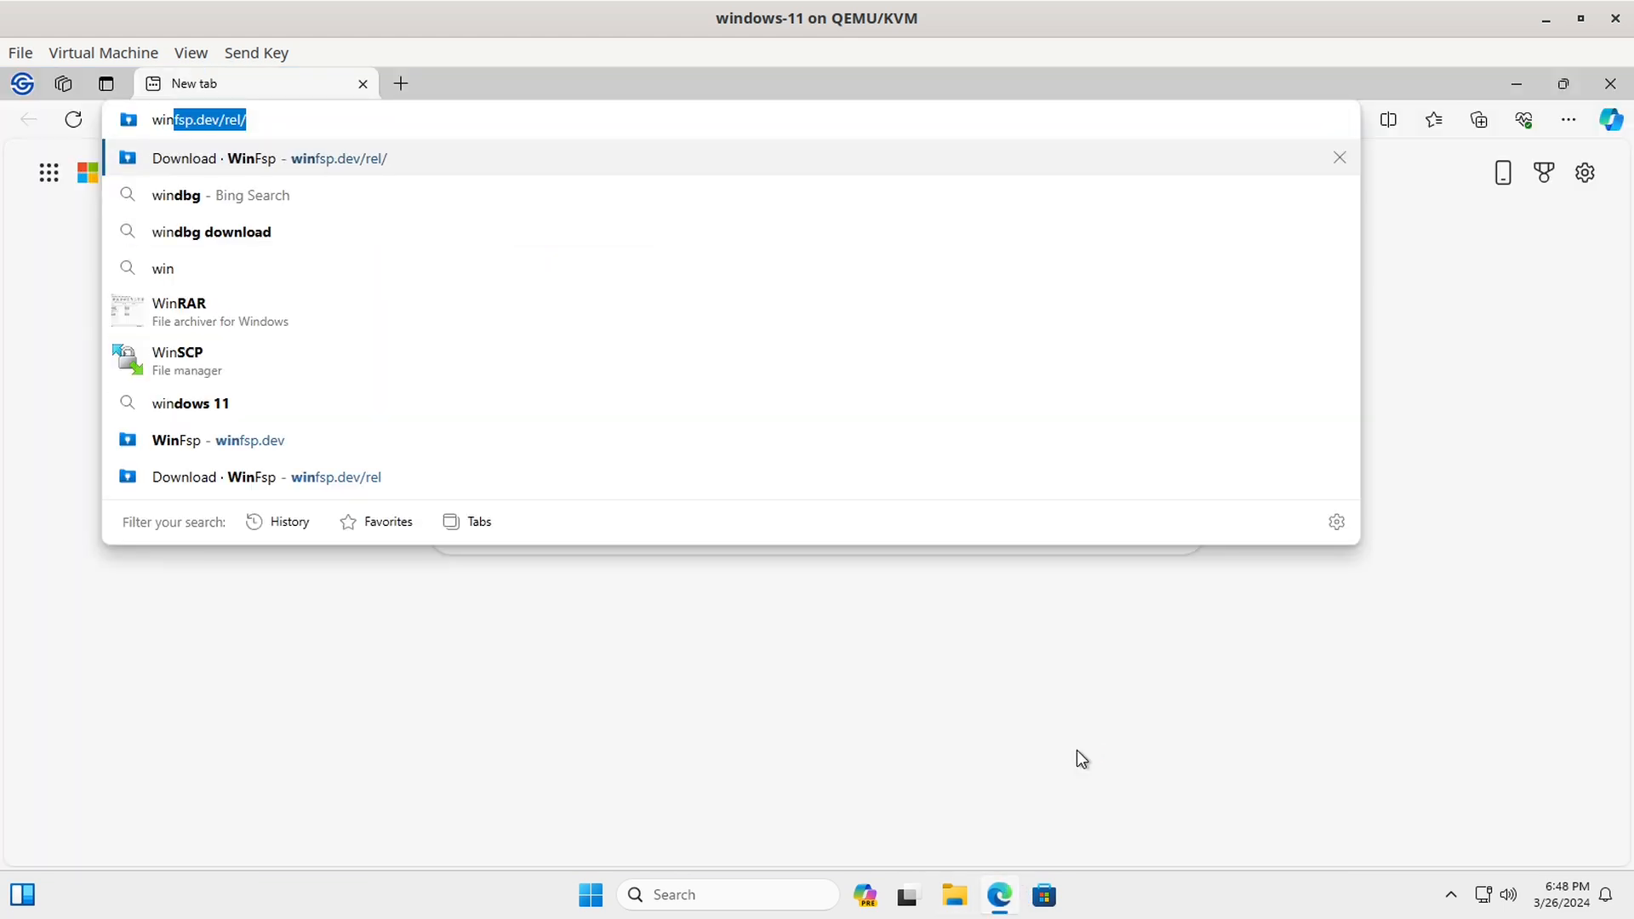
{"action": "type", "text": "fsp.dev"}
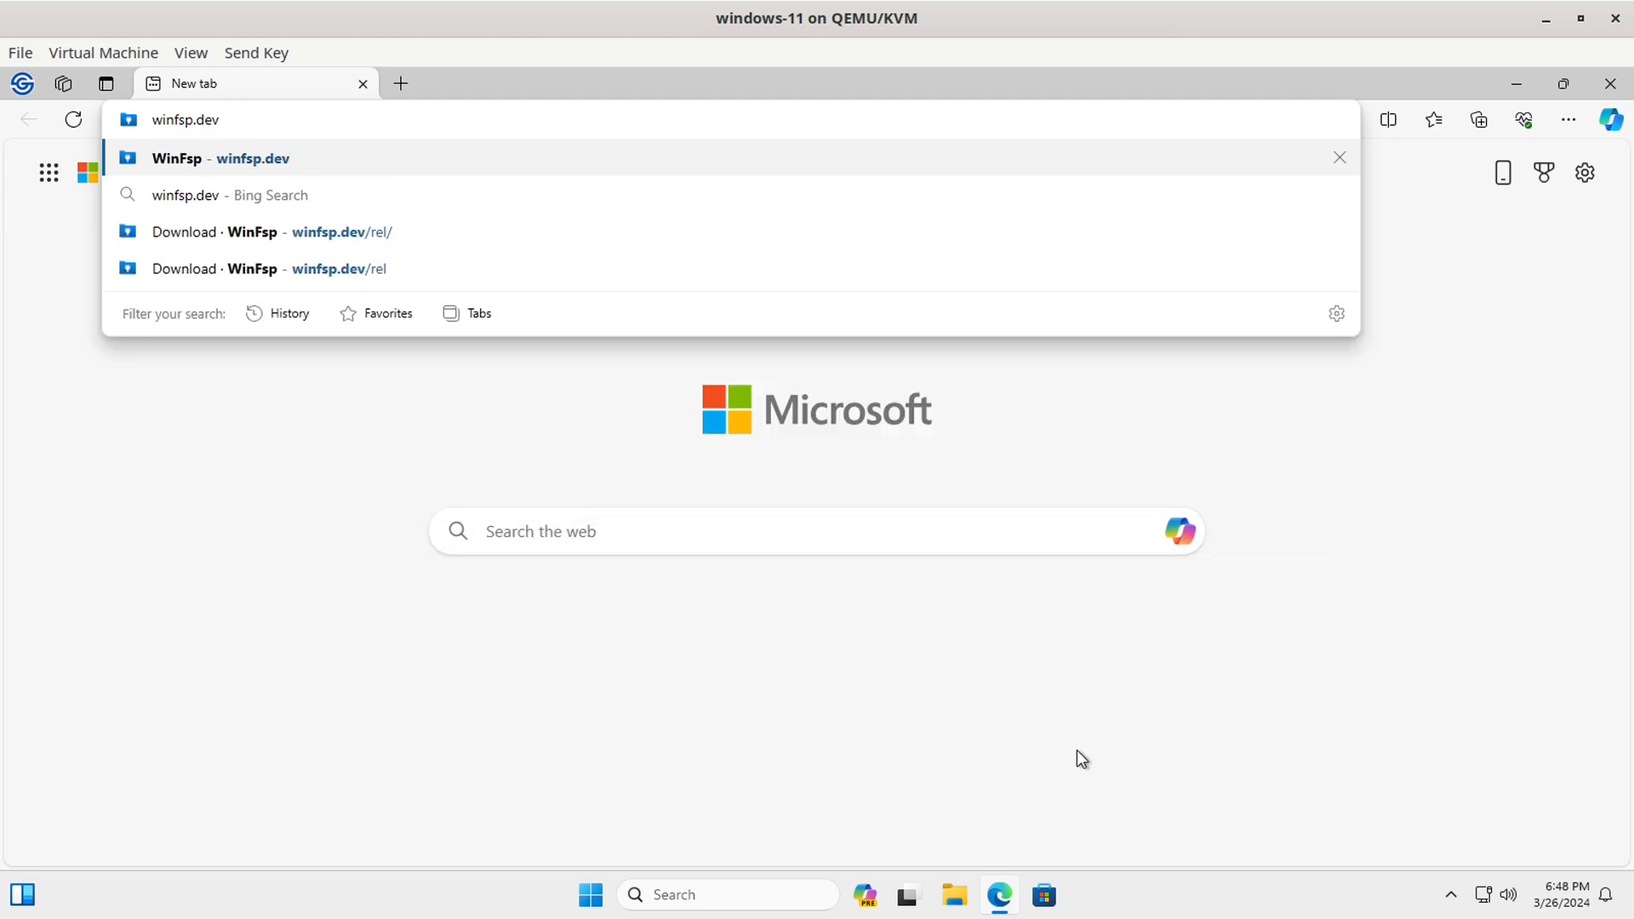
{"action": "key", "text": "Return"}
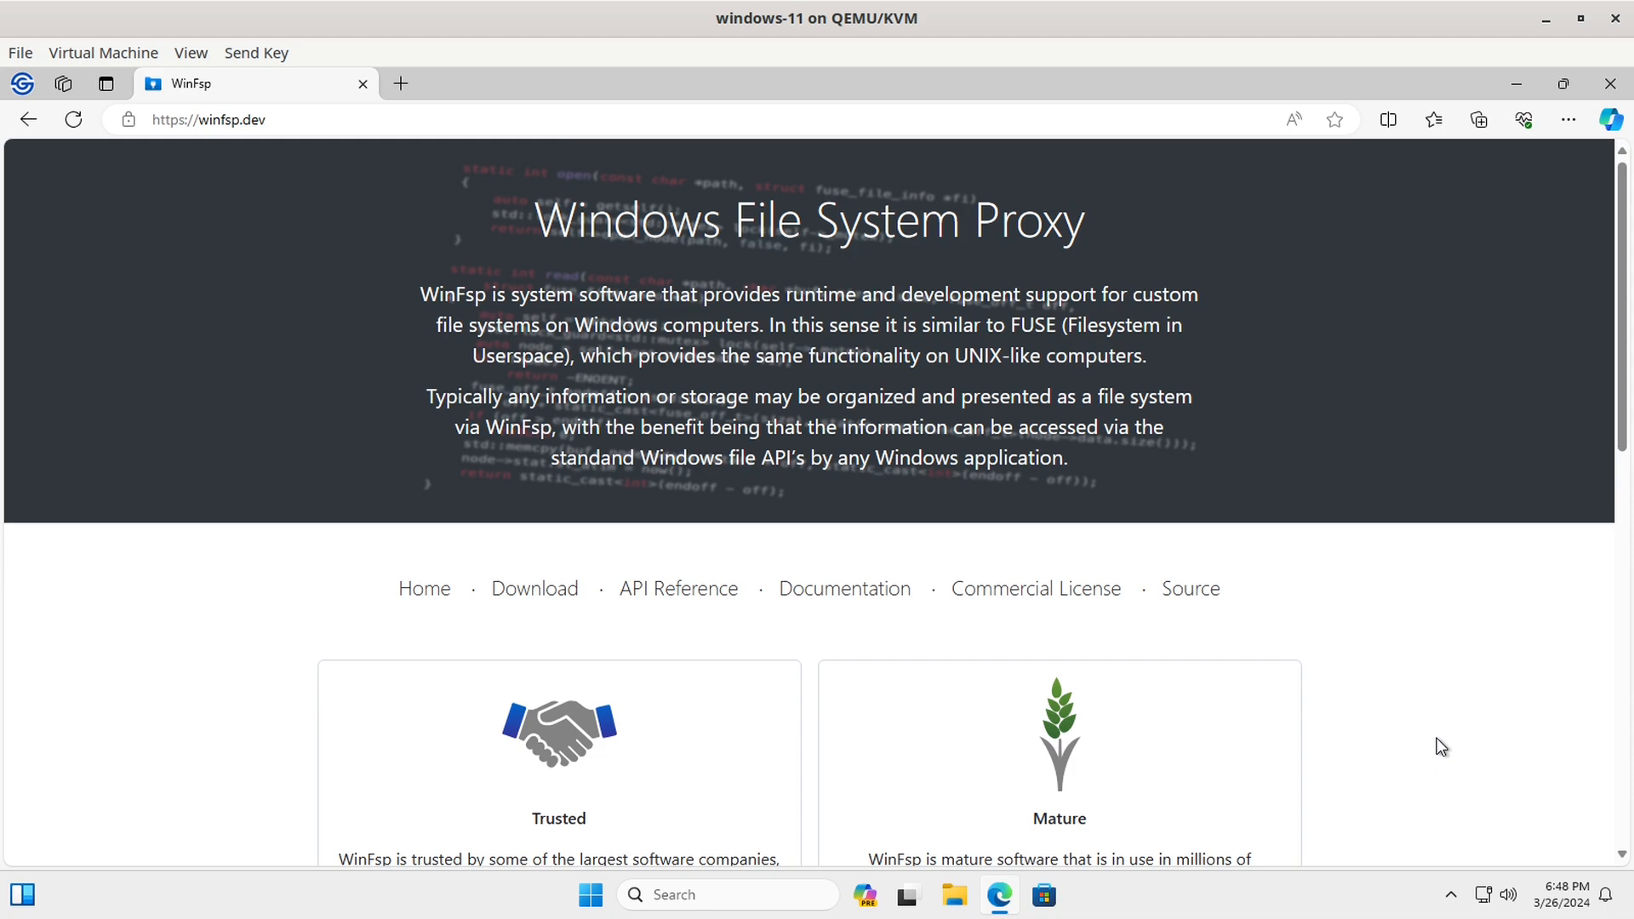
{"action": "scroll", "coordinate": [1441, 747], "scroll_direction": "down", "scroll_amount": 9}
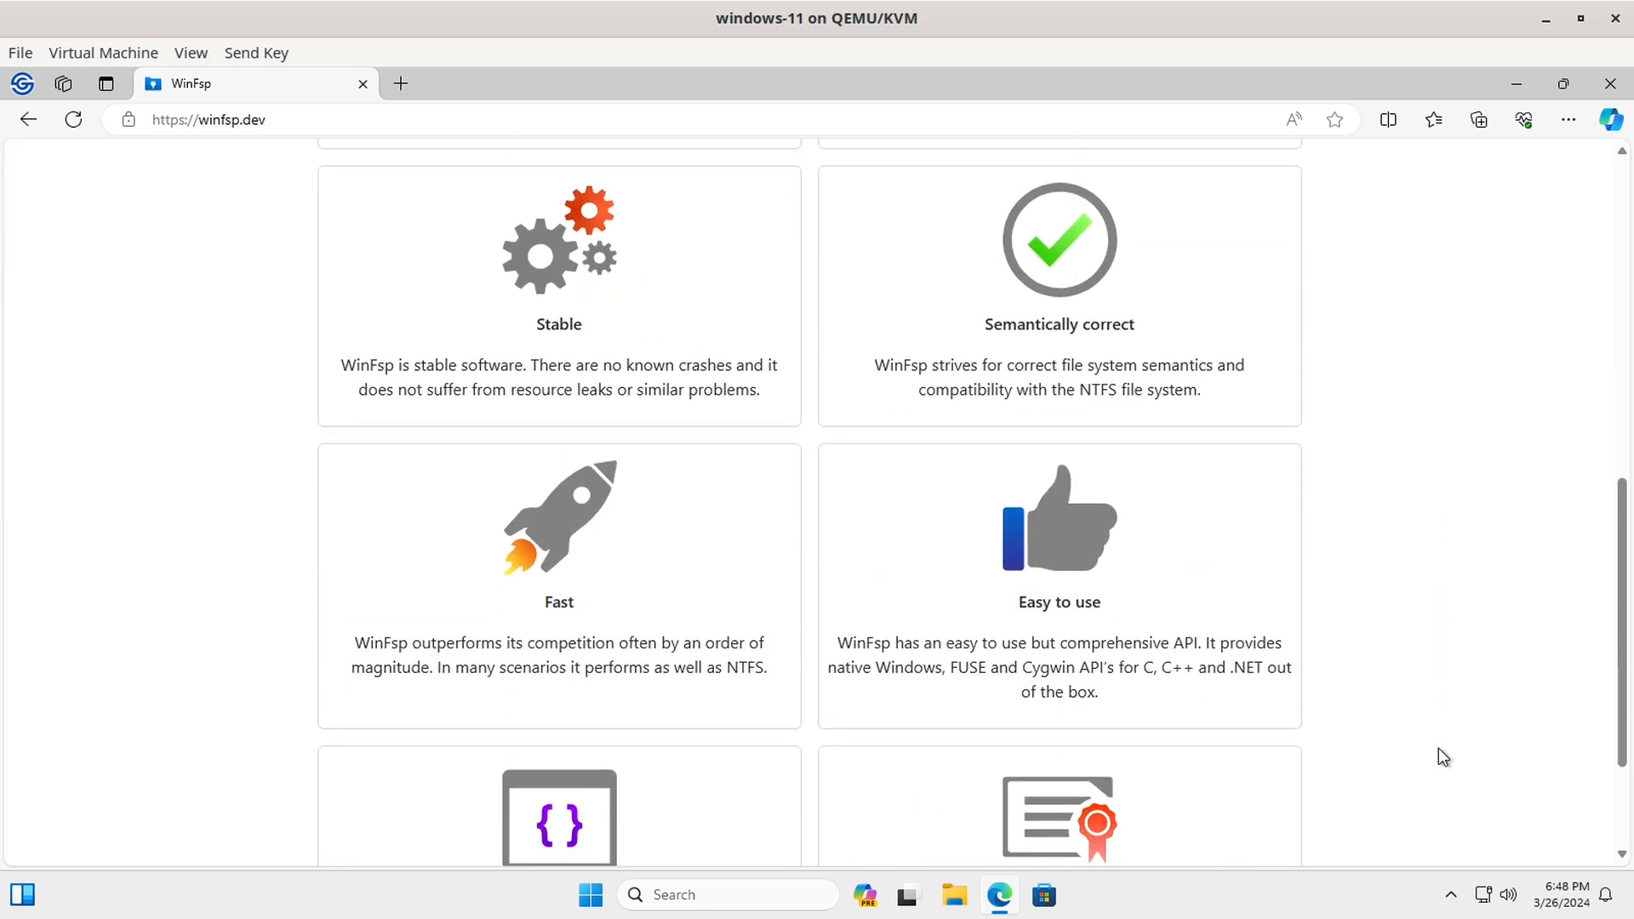
{"action": "scroll", "coordinate": [1439, 748], "scroll_direction": "down", "scroll_amount": 2}
{"action": "scroll", "coordinate": [1439, 749], "scroll_direction": "up", "scroll_amount": 8}
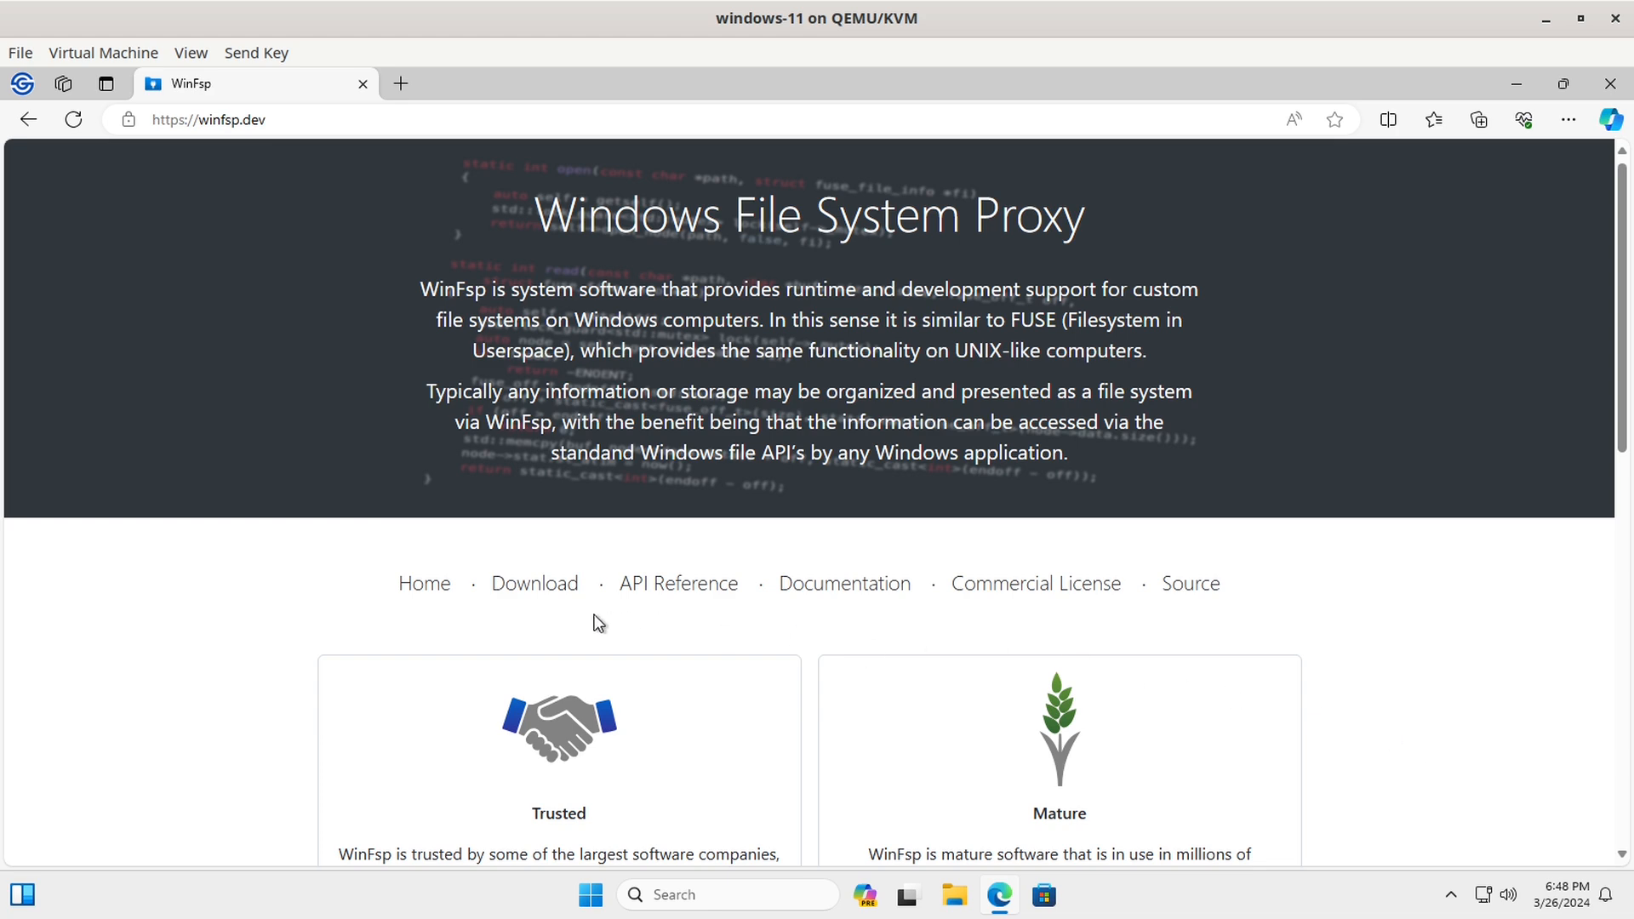
{"action": "left_click", "coordinate": [536, 587]}
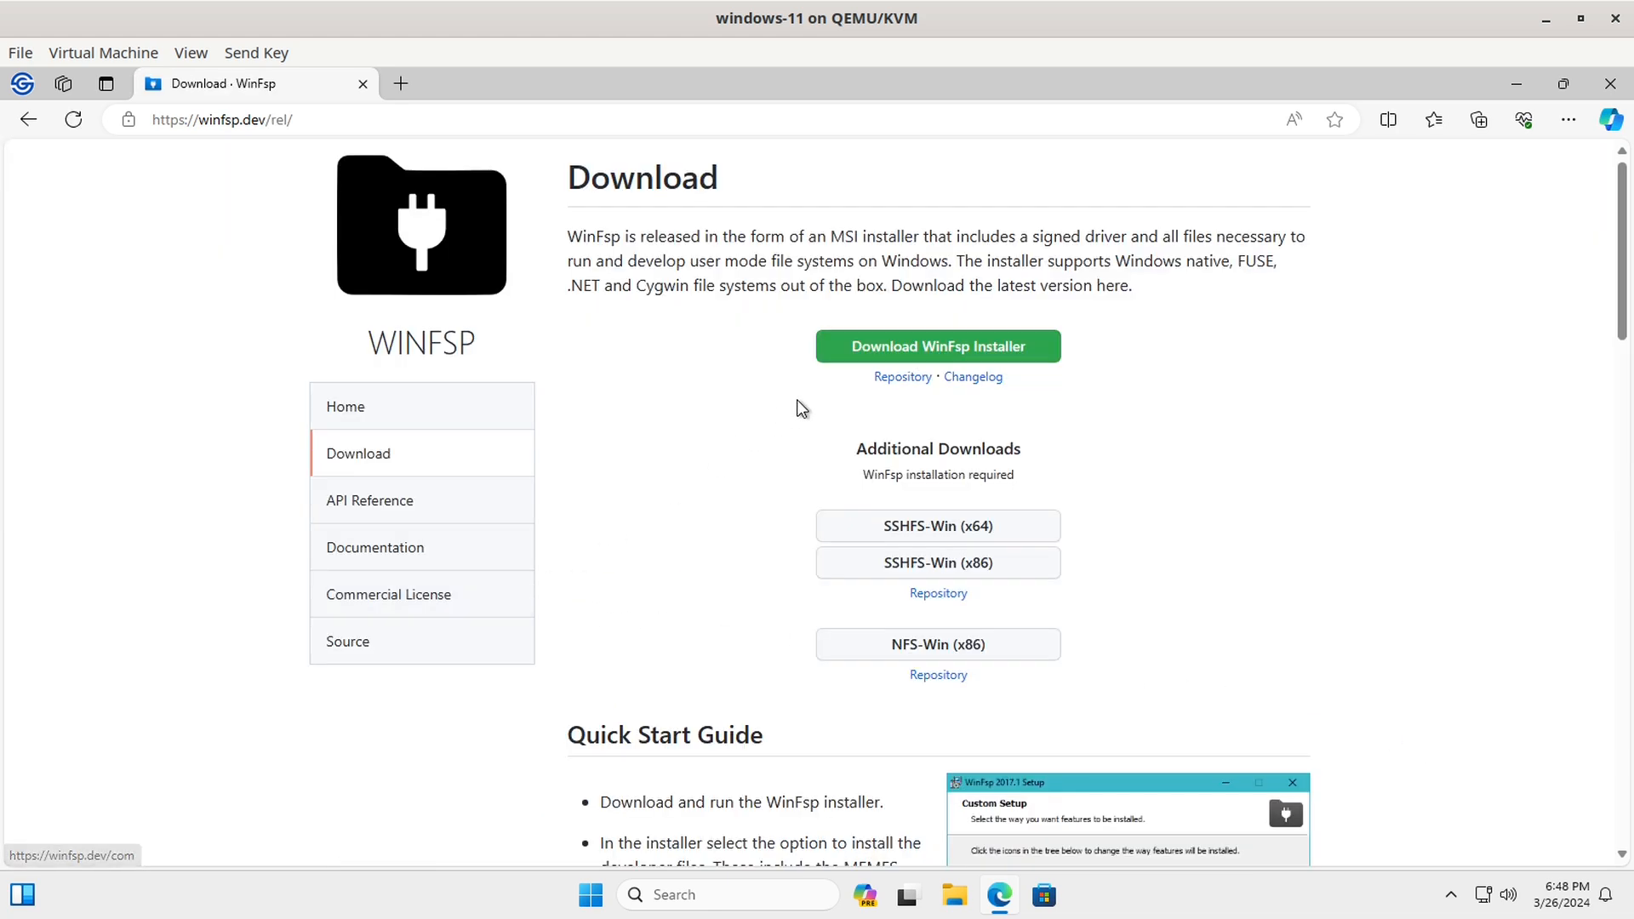
{"action": "left_click", "coordinate": [912, 349]}
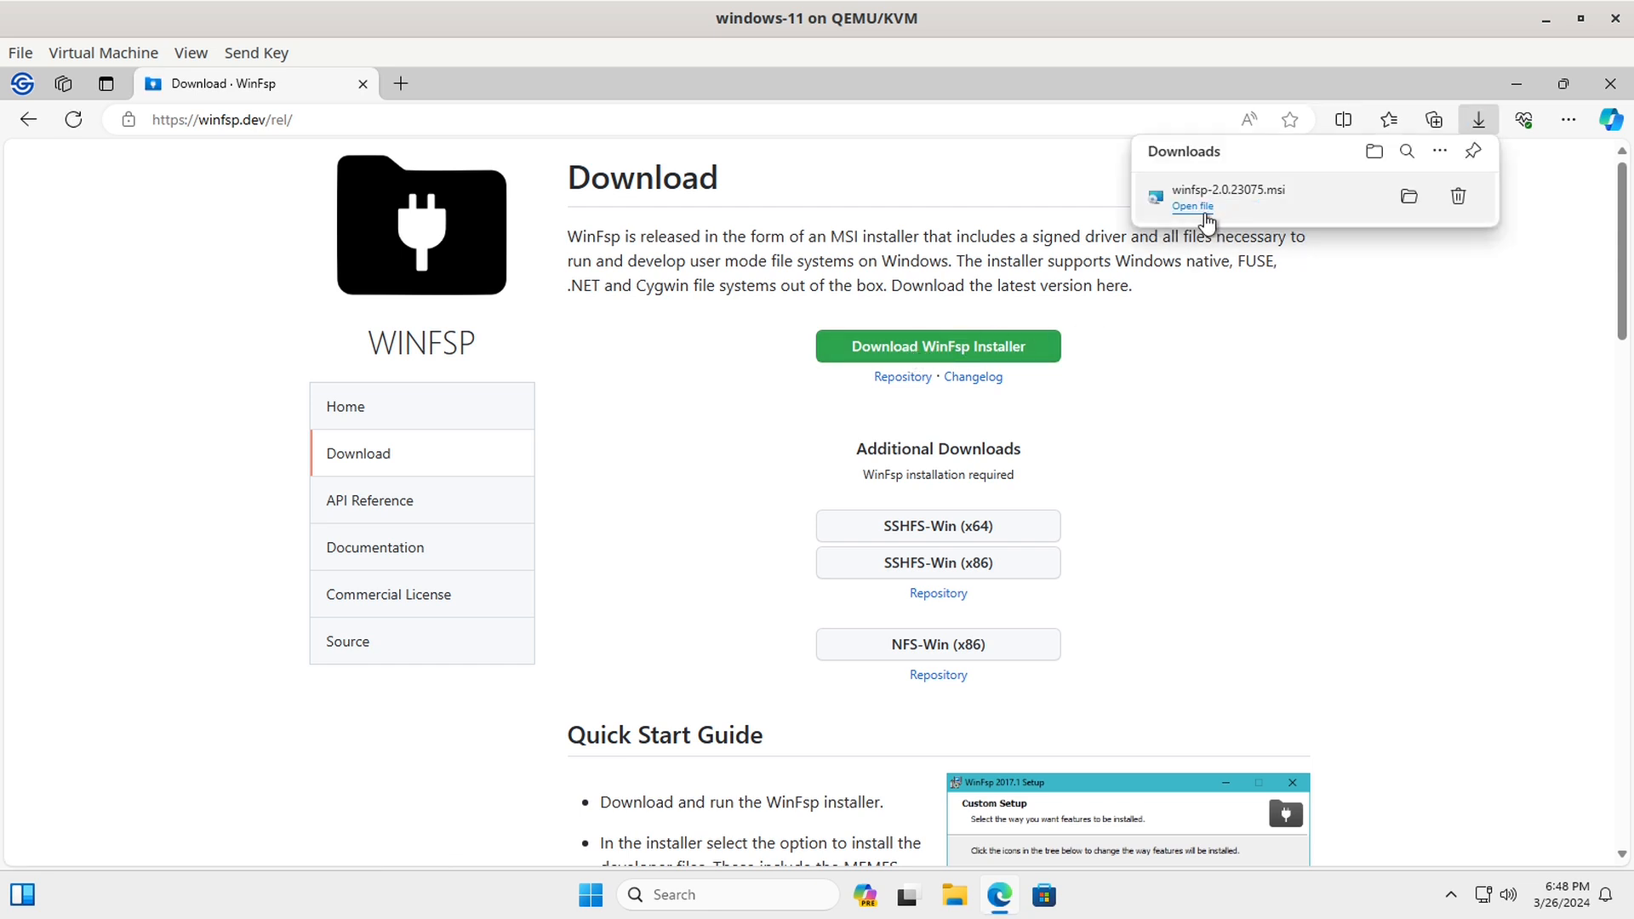
Step: Install WinFsp 2023 with default features, approving the UAC prompt, then close Edge
{"action": "left_click", "coordinate": [1190, 207]}
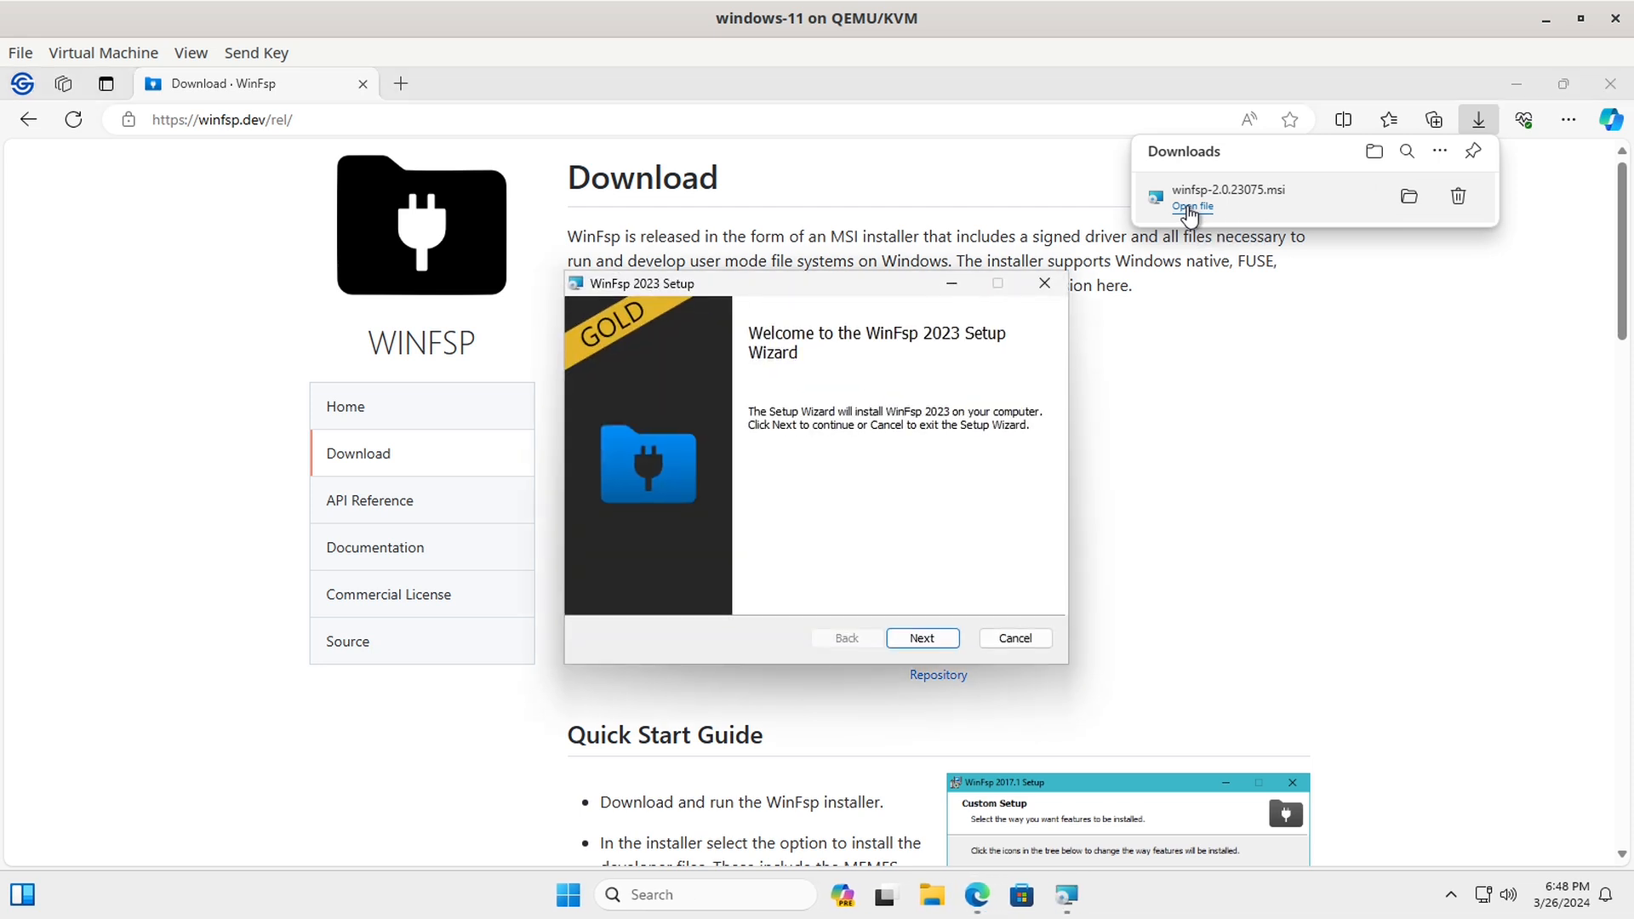
{"action": "left_click", "coordinate": [931, 639]}
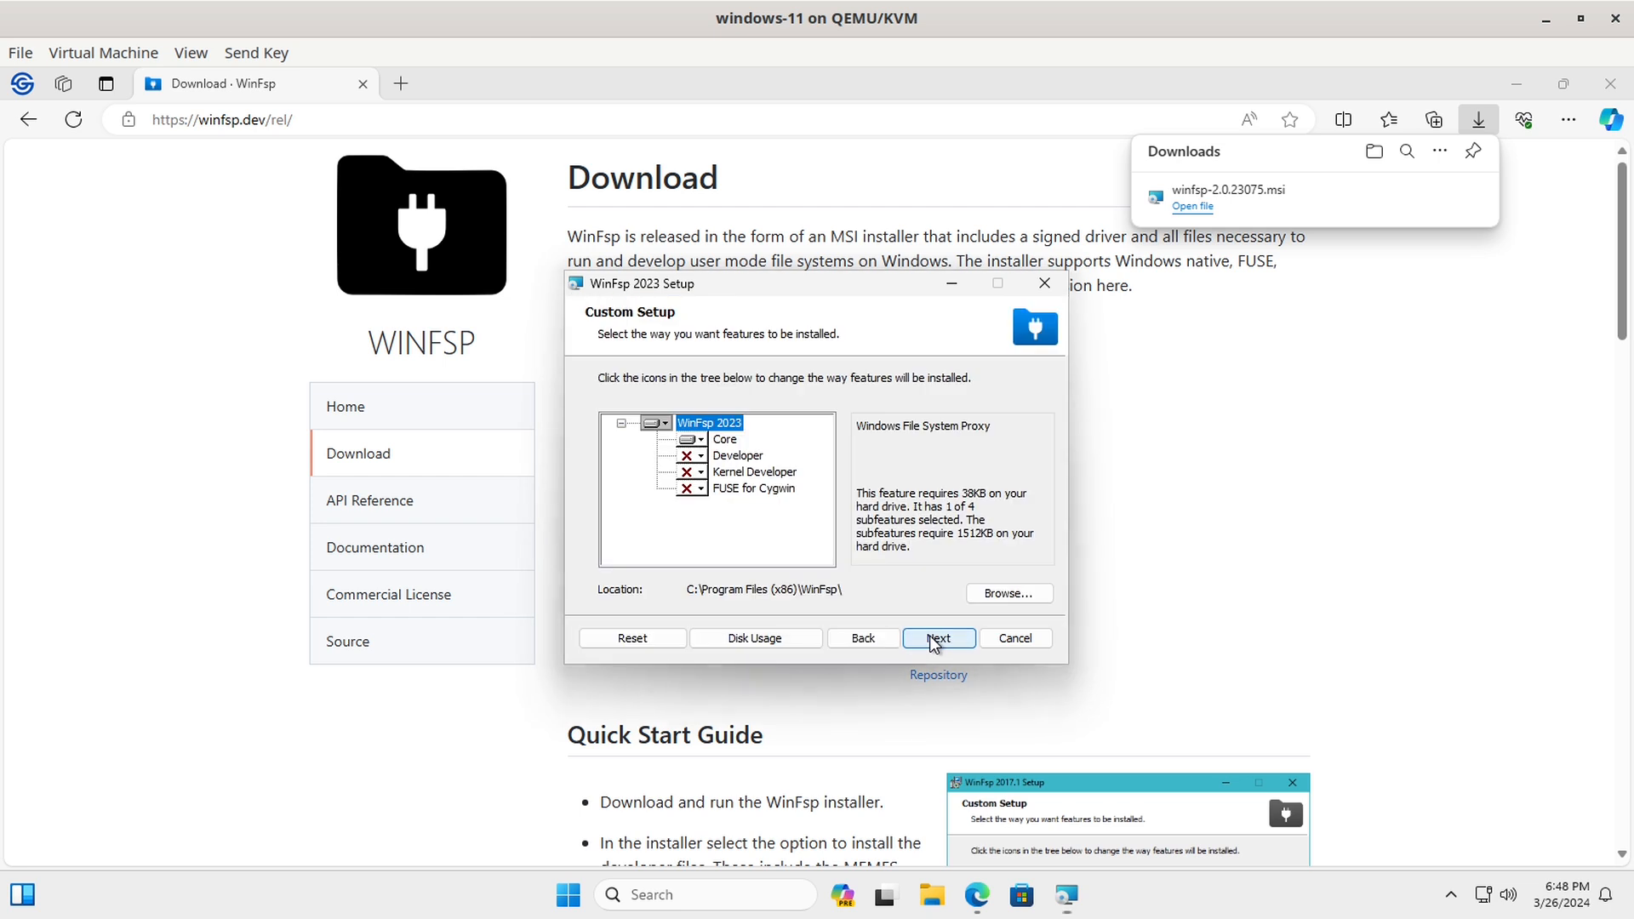
{"action": "left_click", "coordinate": [941, 640]}
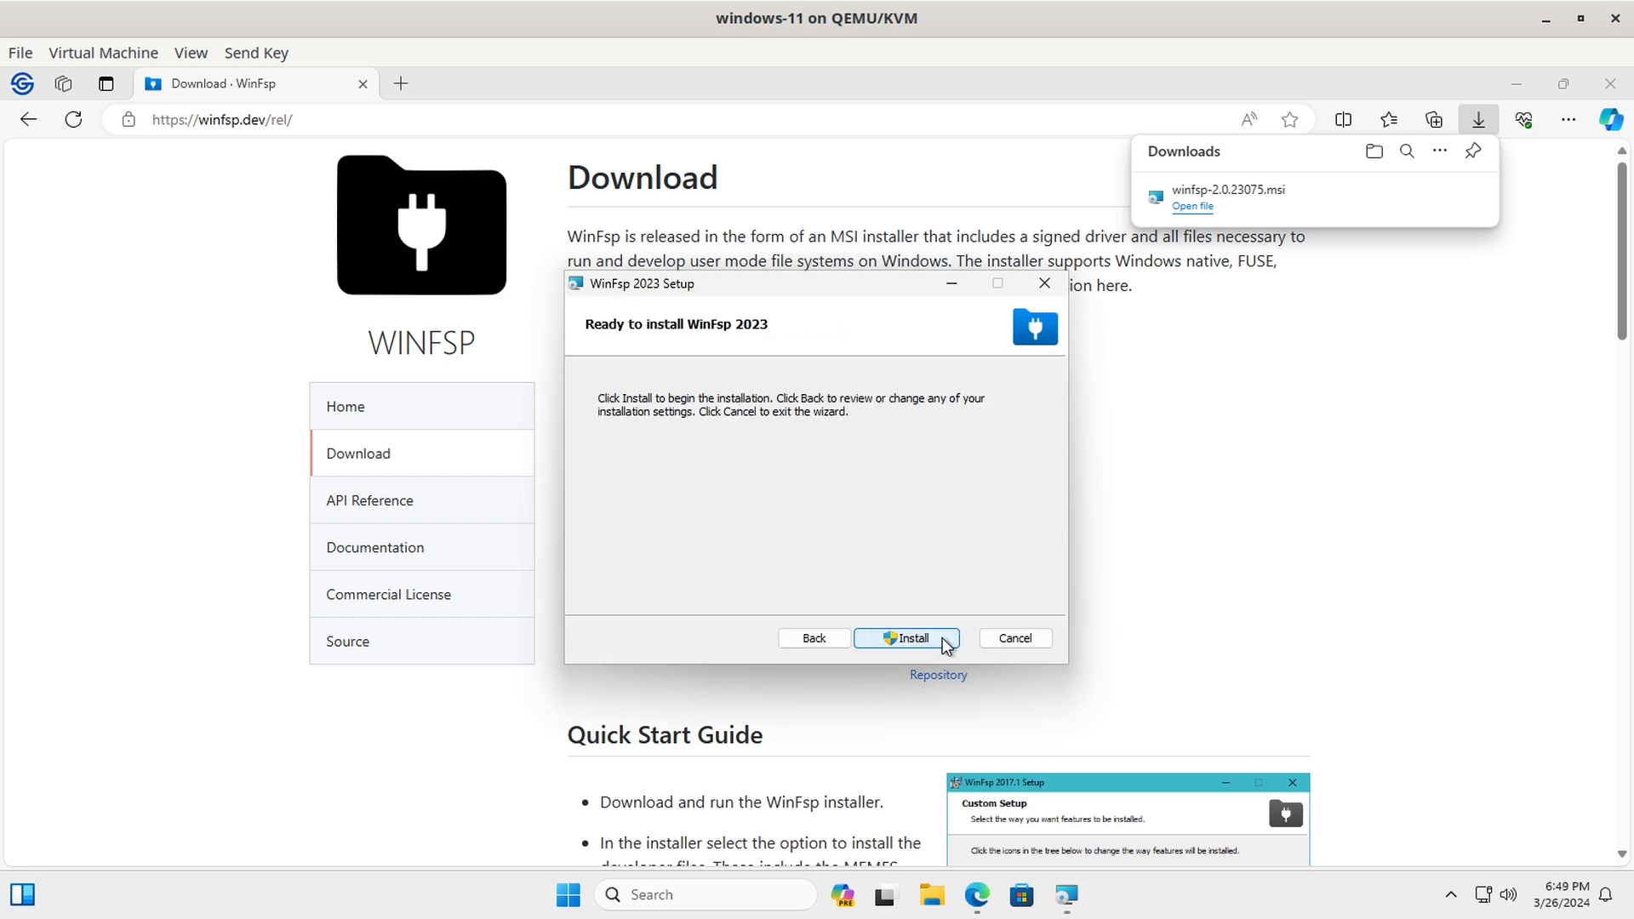
{"action": "left_click", "coordinate": [907, 640]}
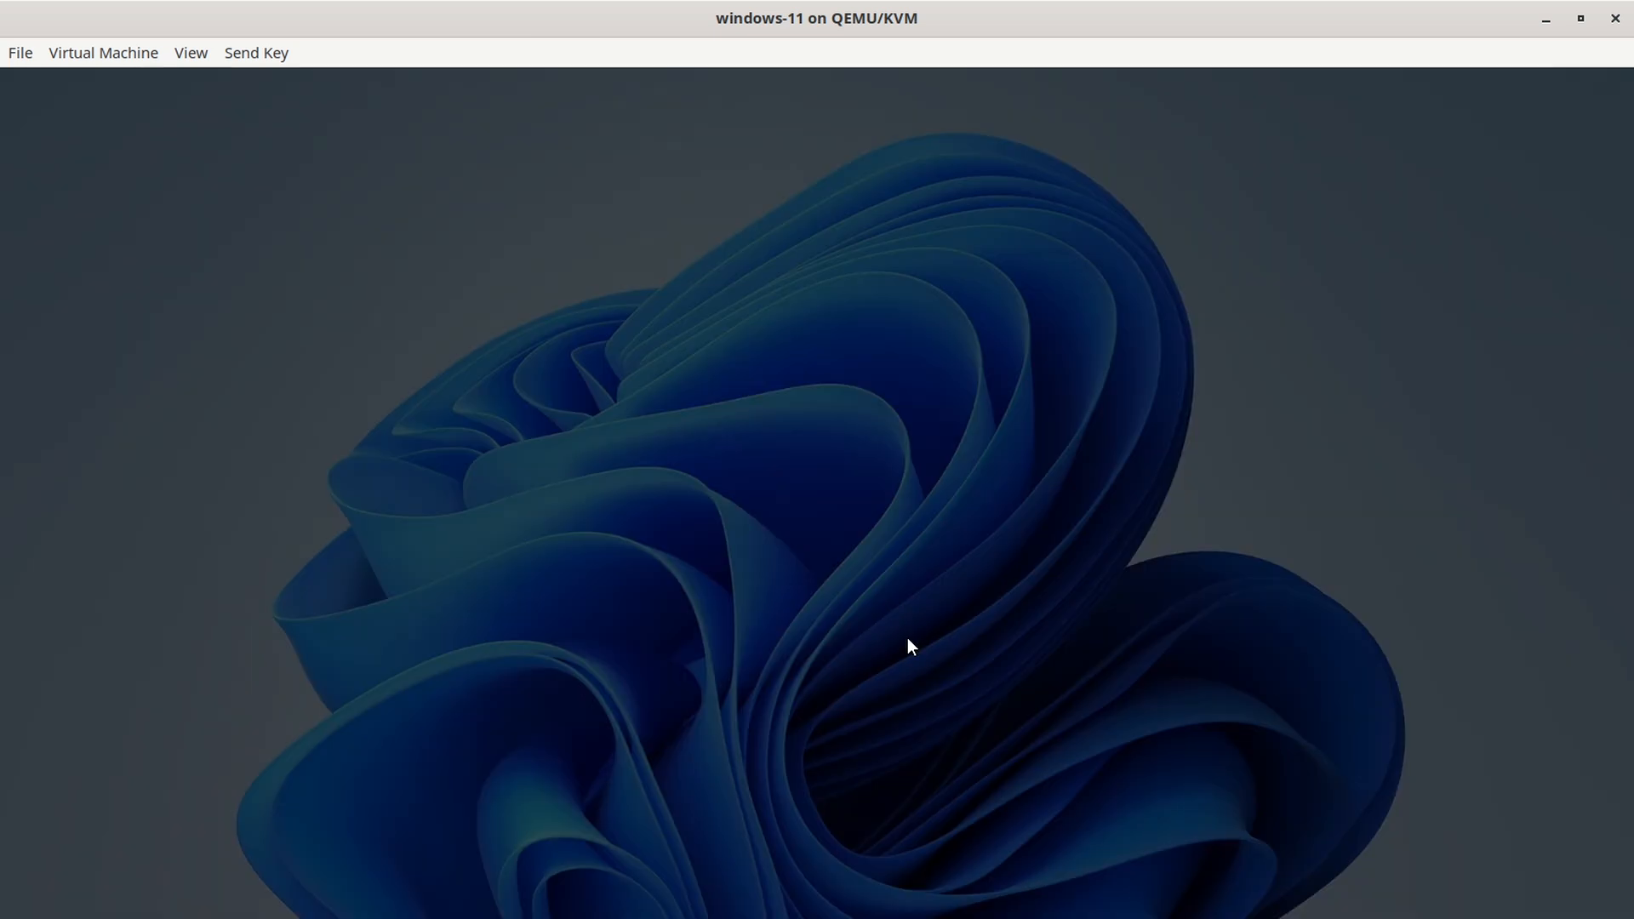
{"action": "left_click", "coordinate": [739, 660]}
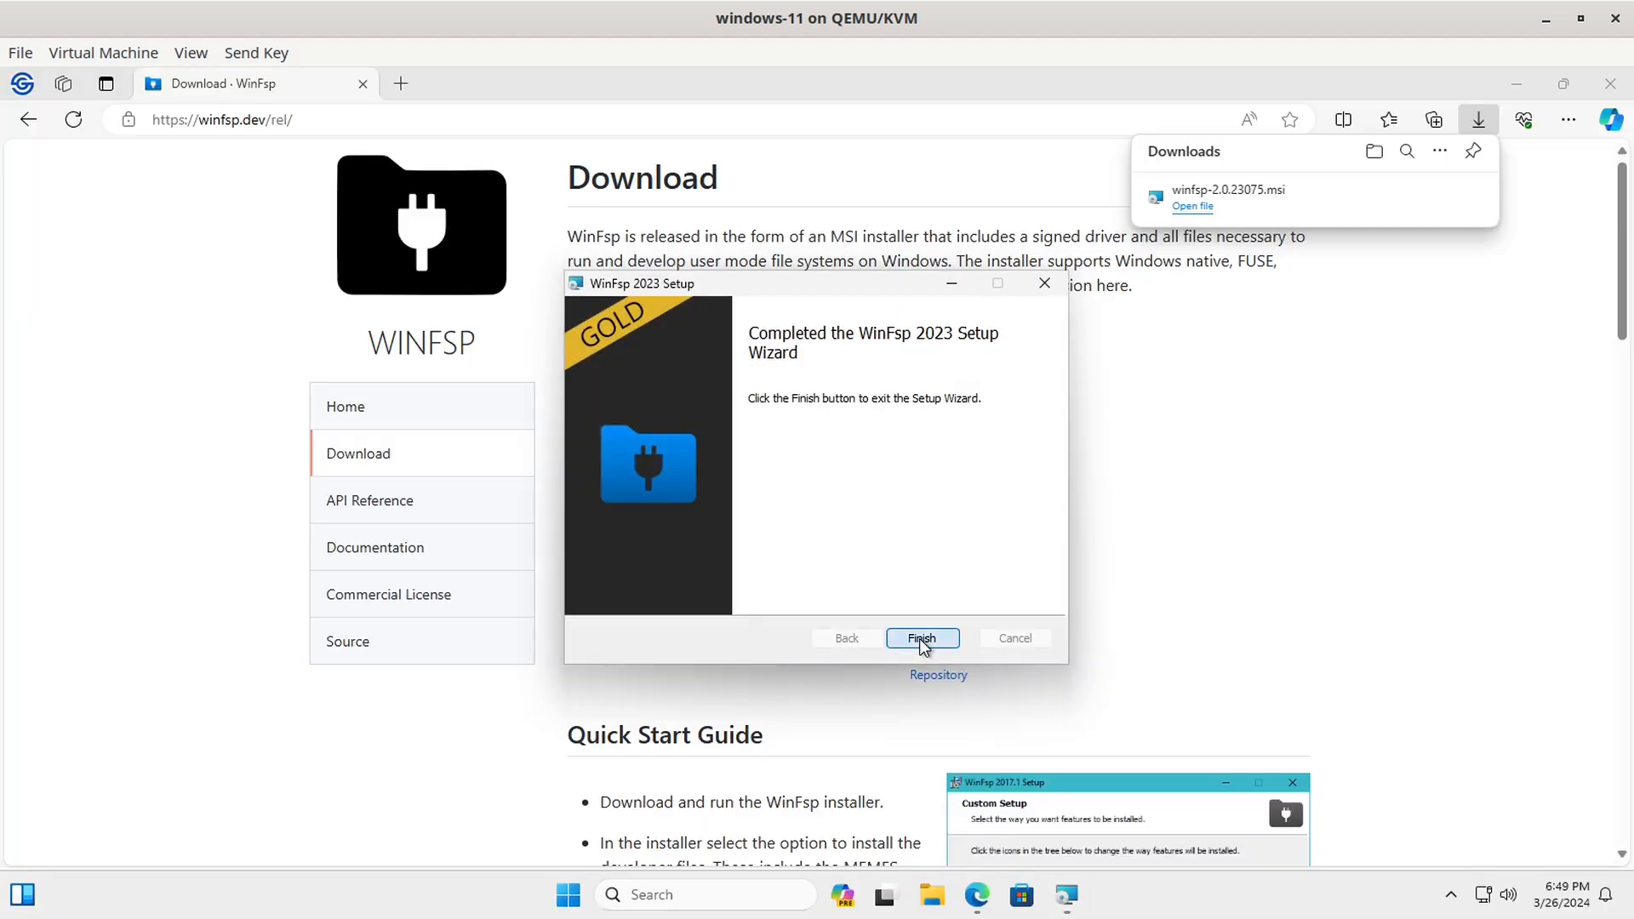
{"action": "left_click", "coordinate": [921, 640]}
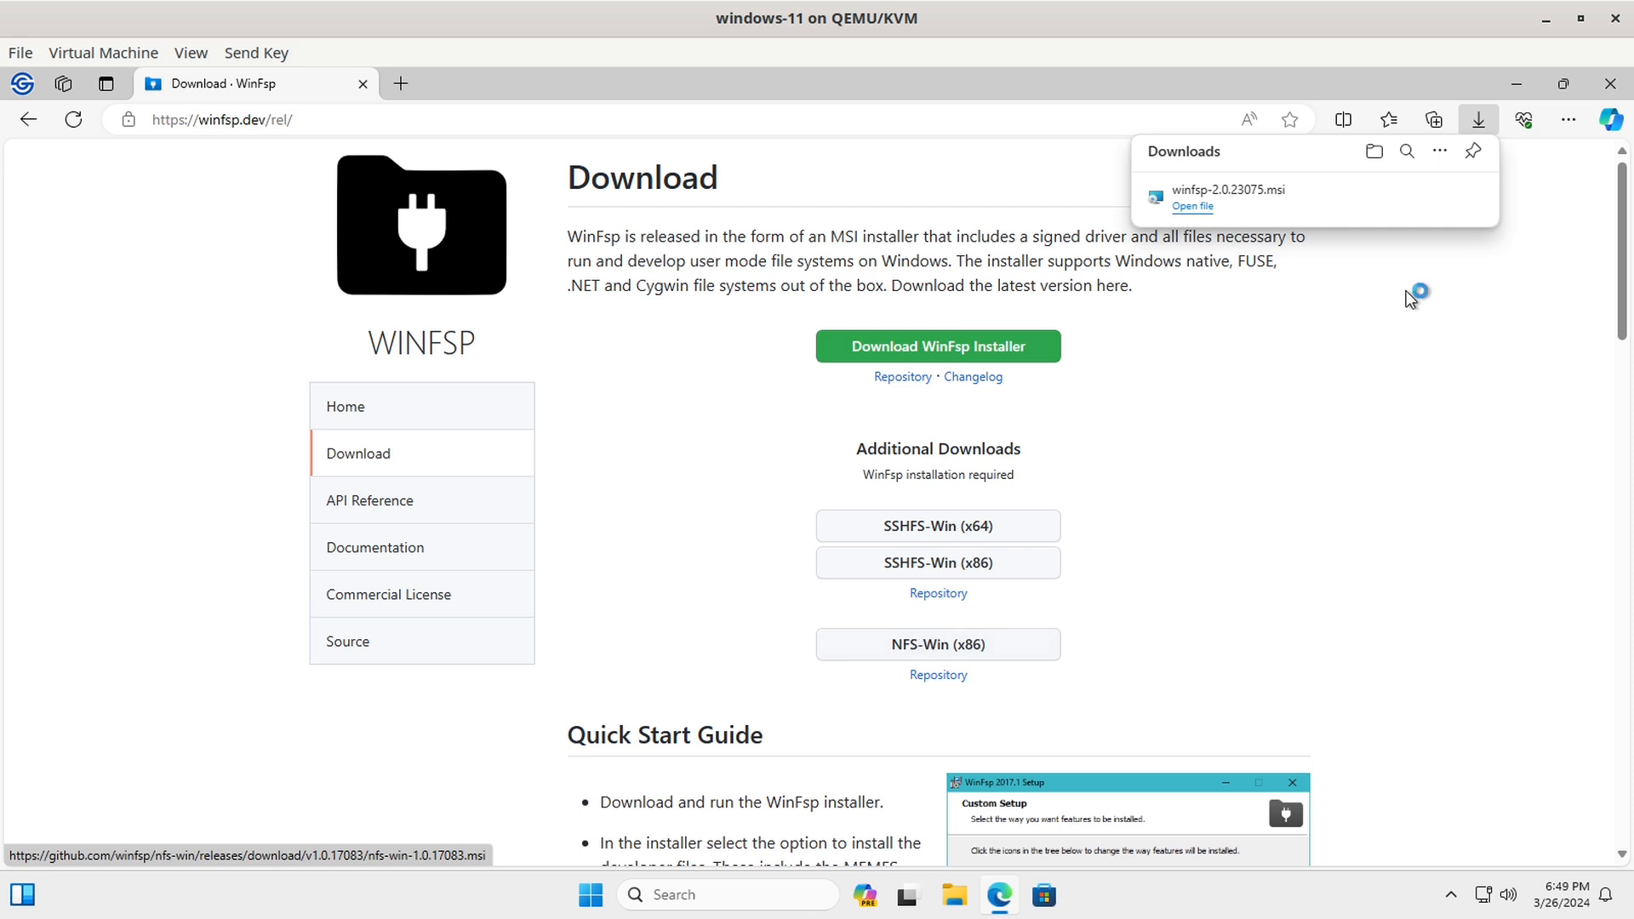
{"action": "left_click", "coordinate": [1611, 85]}
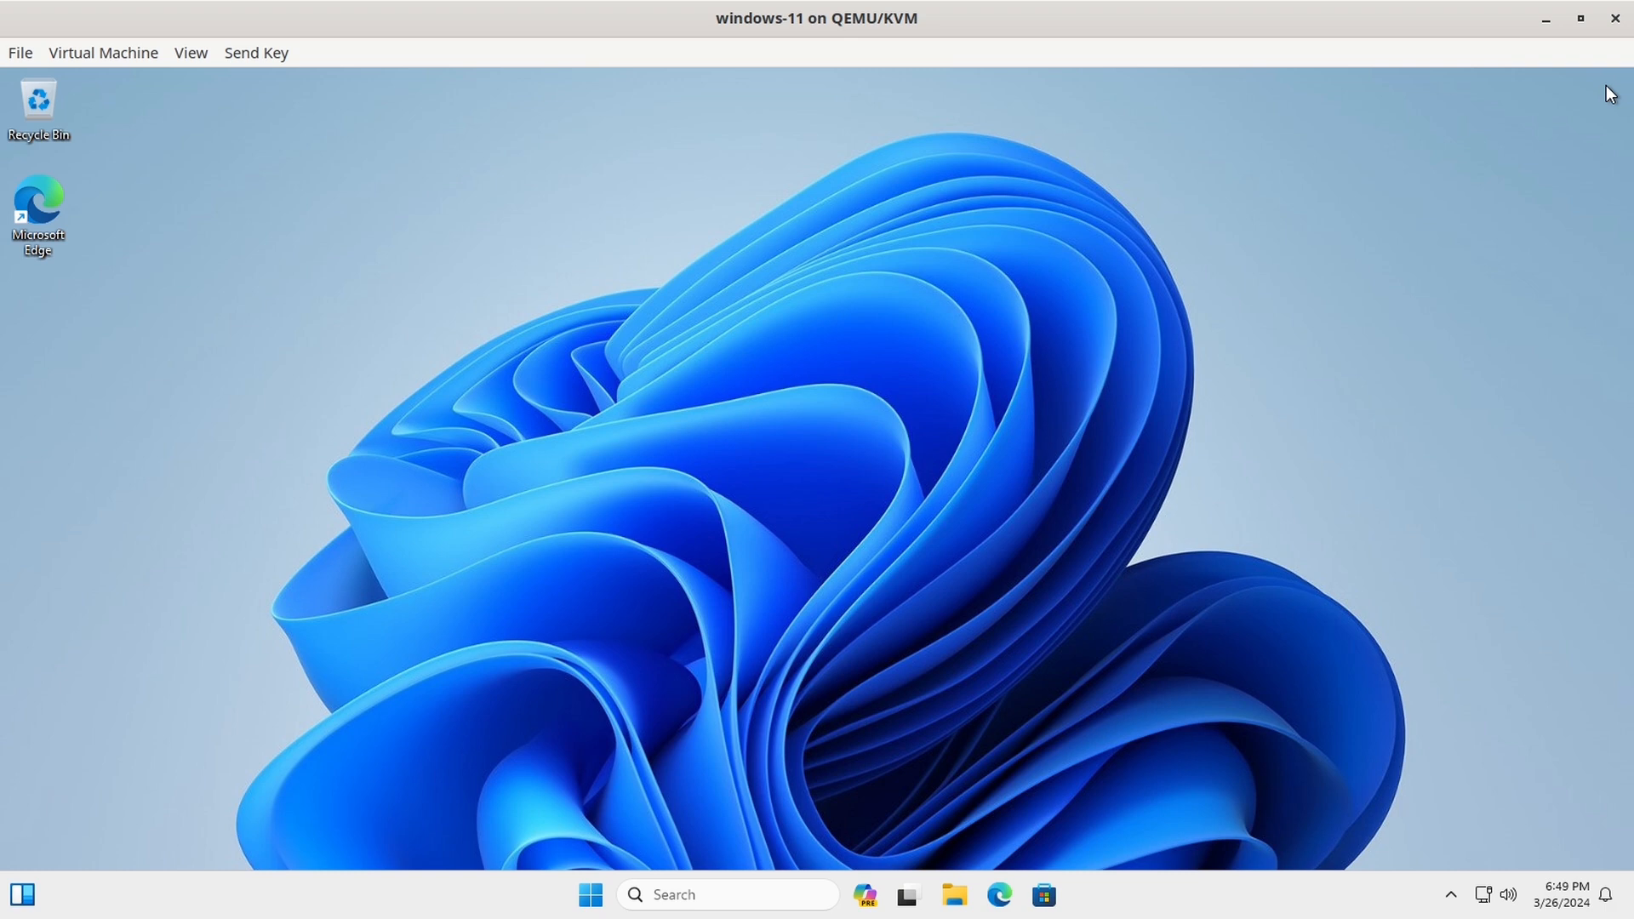
Step: Open the Services console by searching 'servi' in Windows search
{"action": "left_click", "coordinate": [727, 896]}
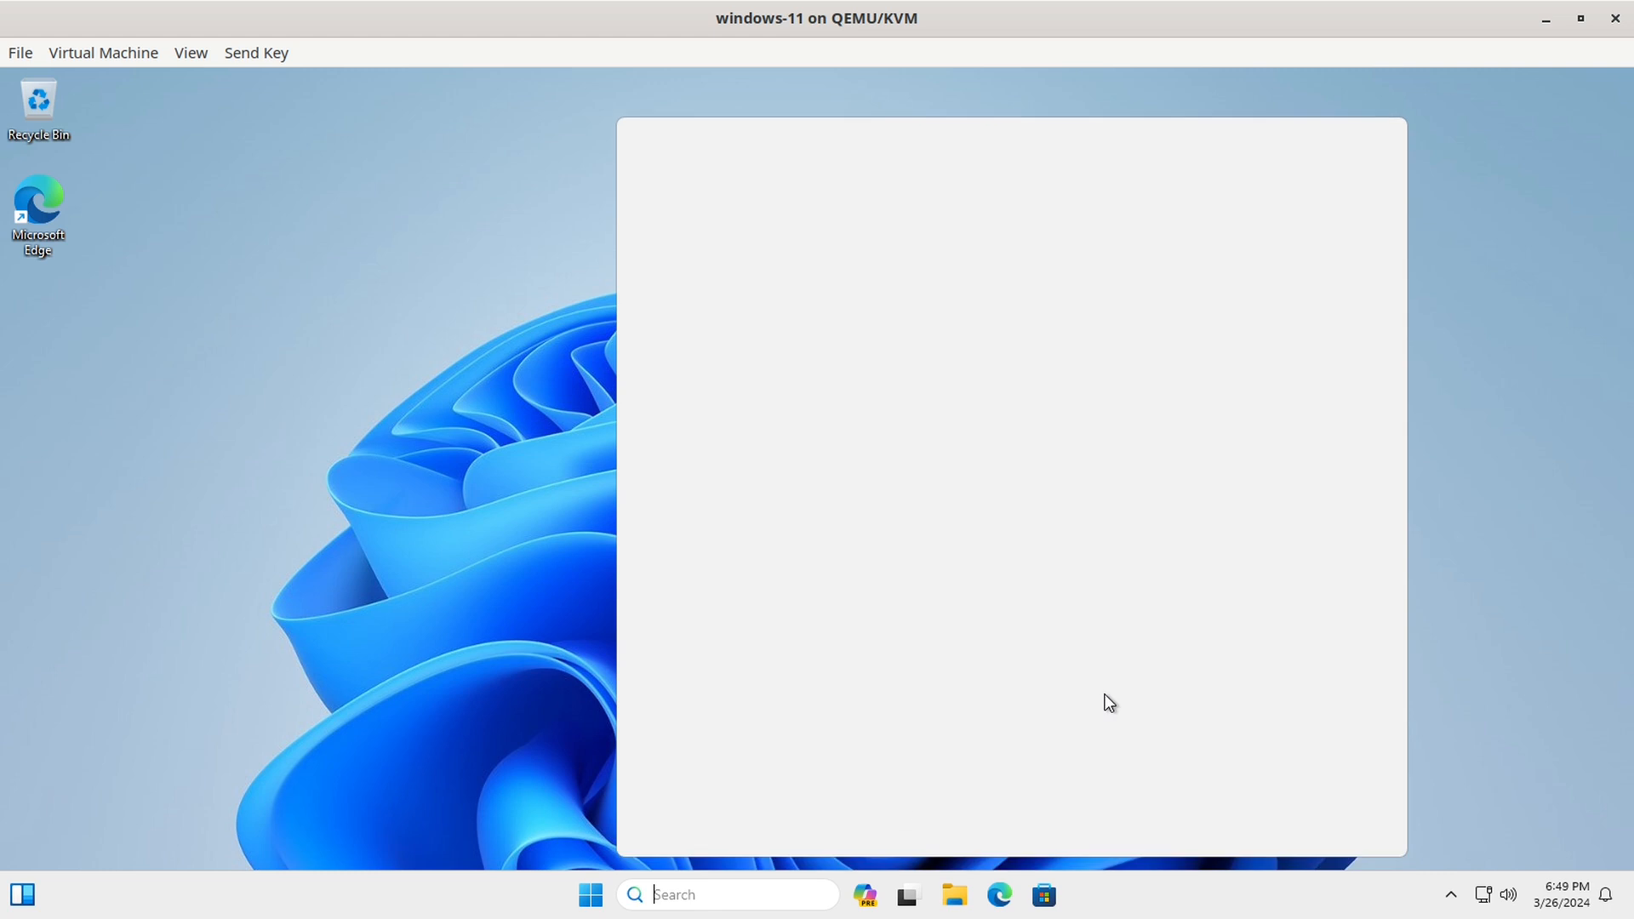
{"action": "type", "text": "services"}
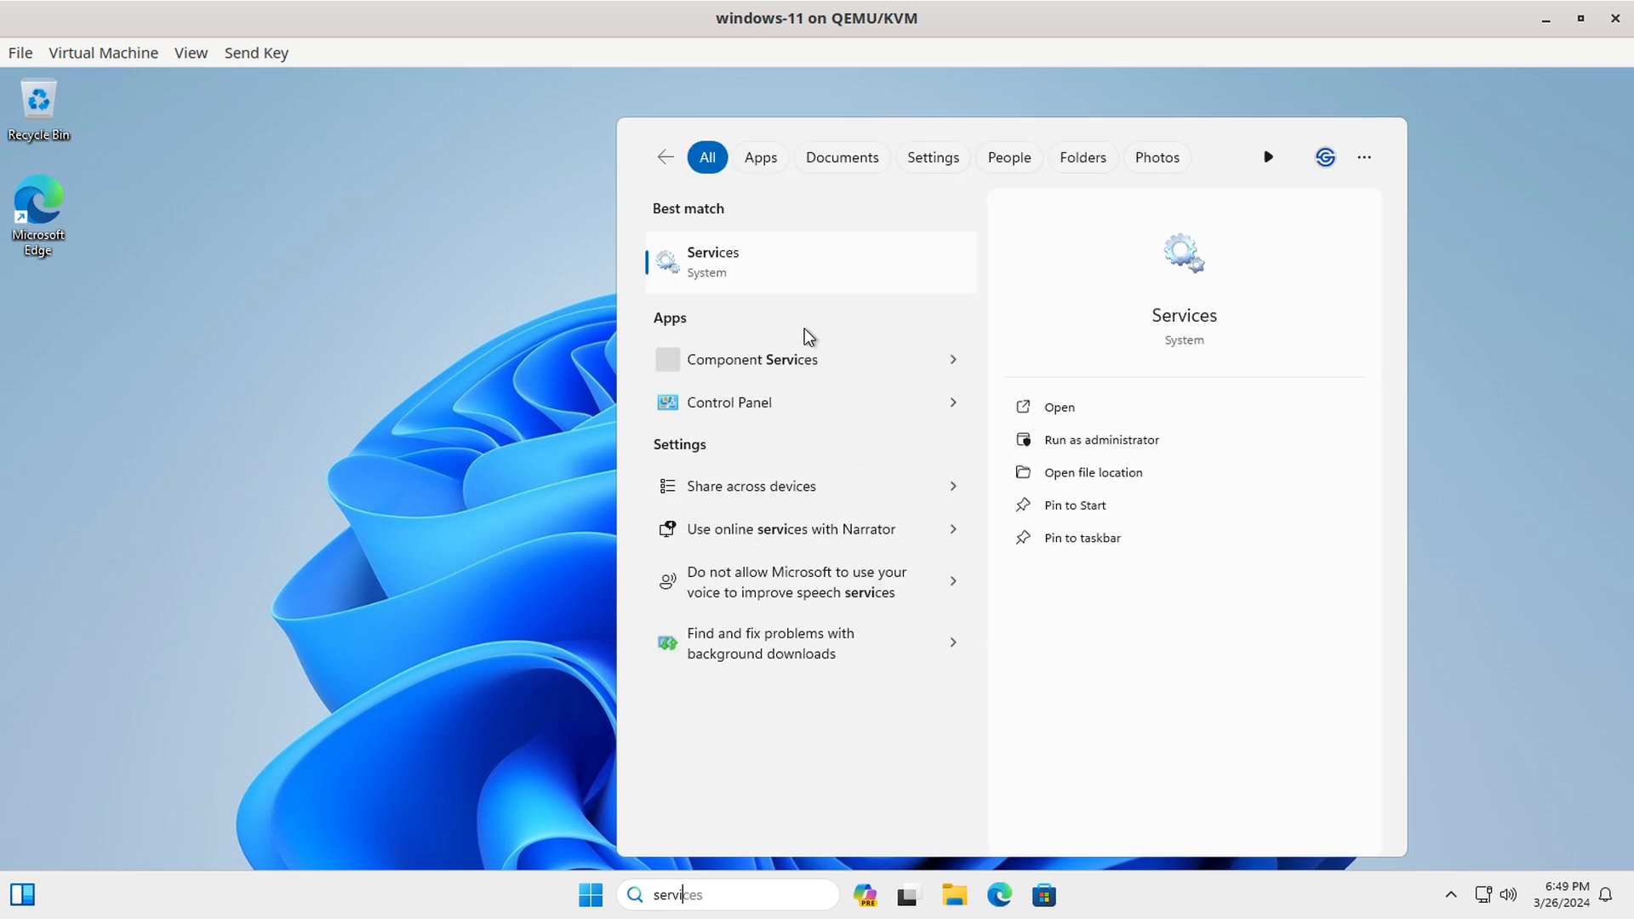
{"action": "left_click", "coordinate": [733, 253]}
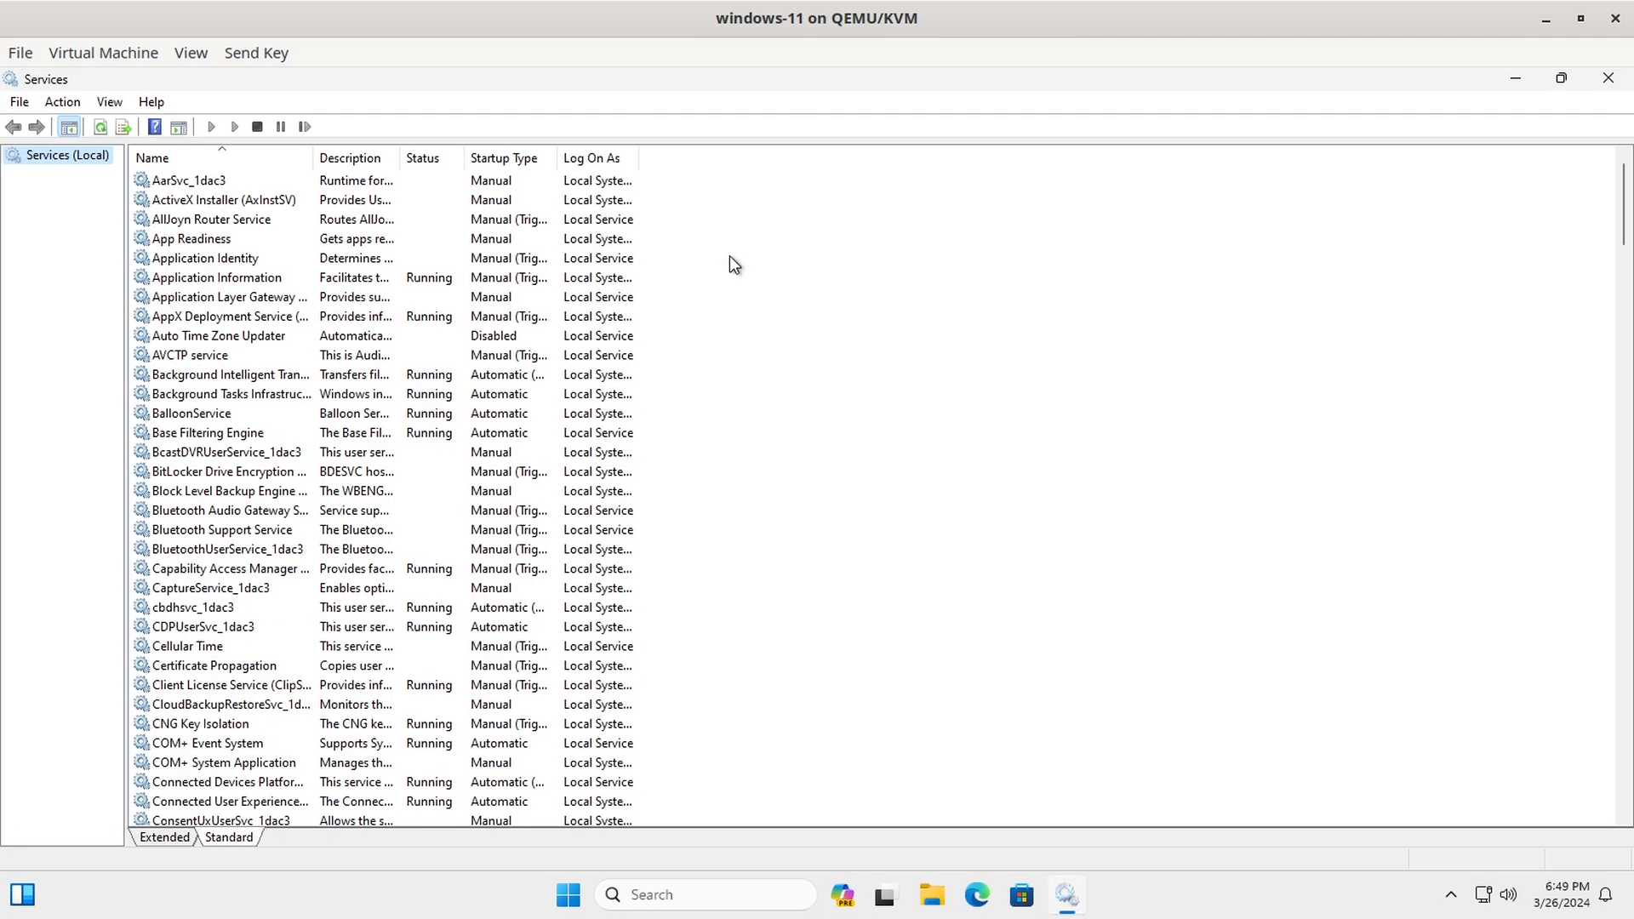
Step: Jump to VirtIO-FS Service, widen the Name column, and open the service's context menu
{"action": "left_click", "coordinate": [206, 630]}
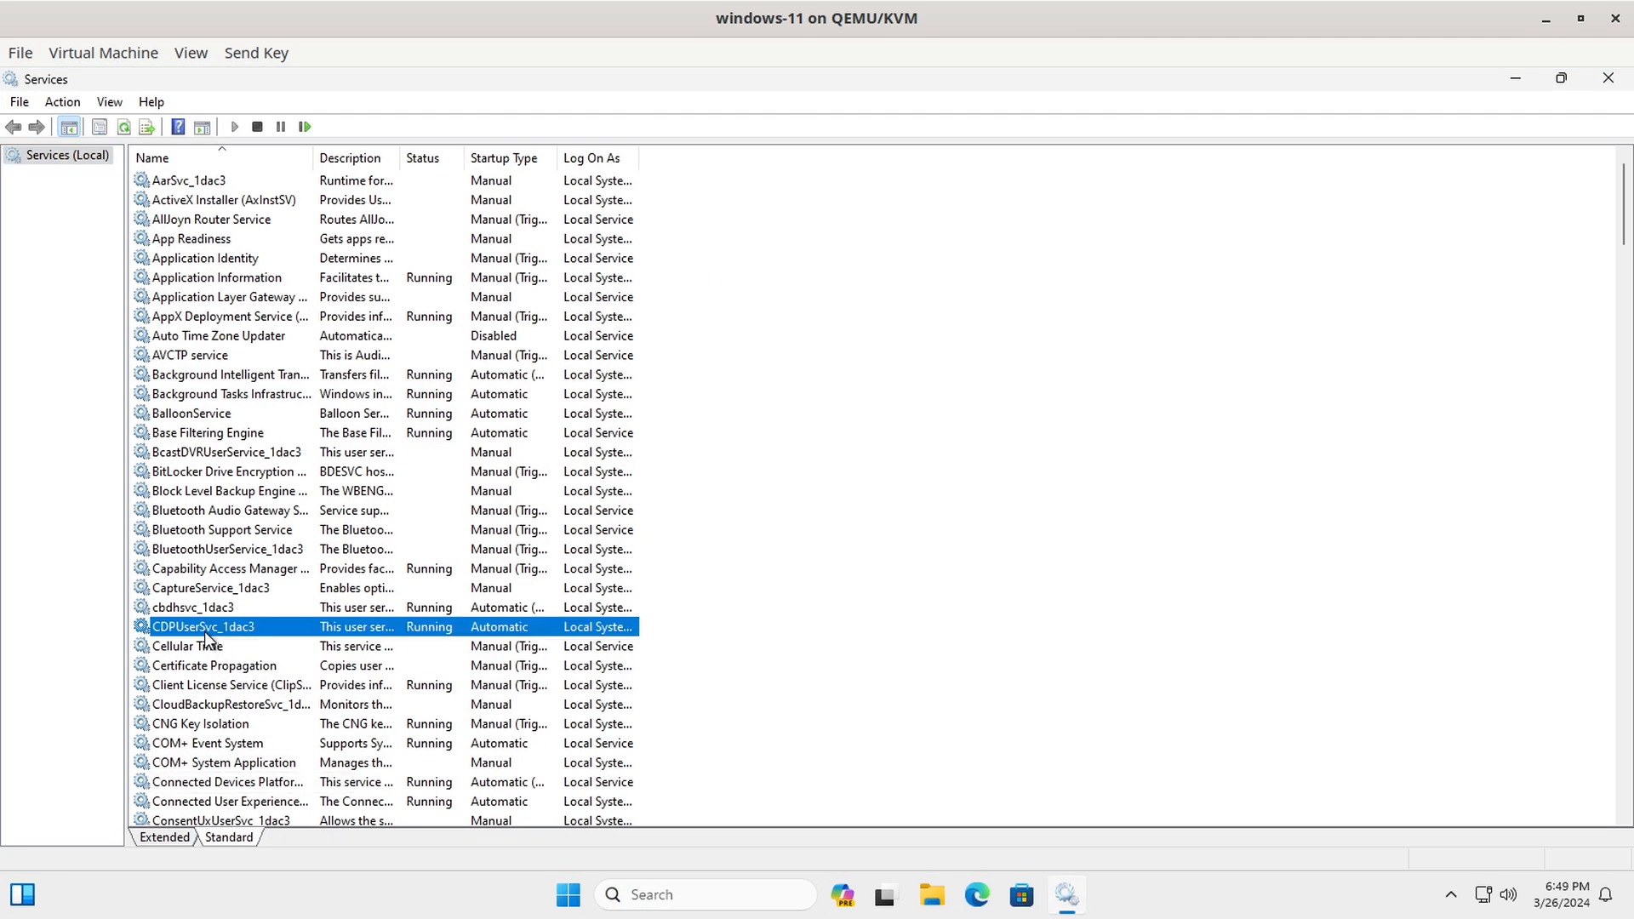
{"action": "key", "text": "v"}
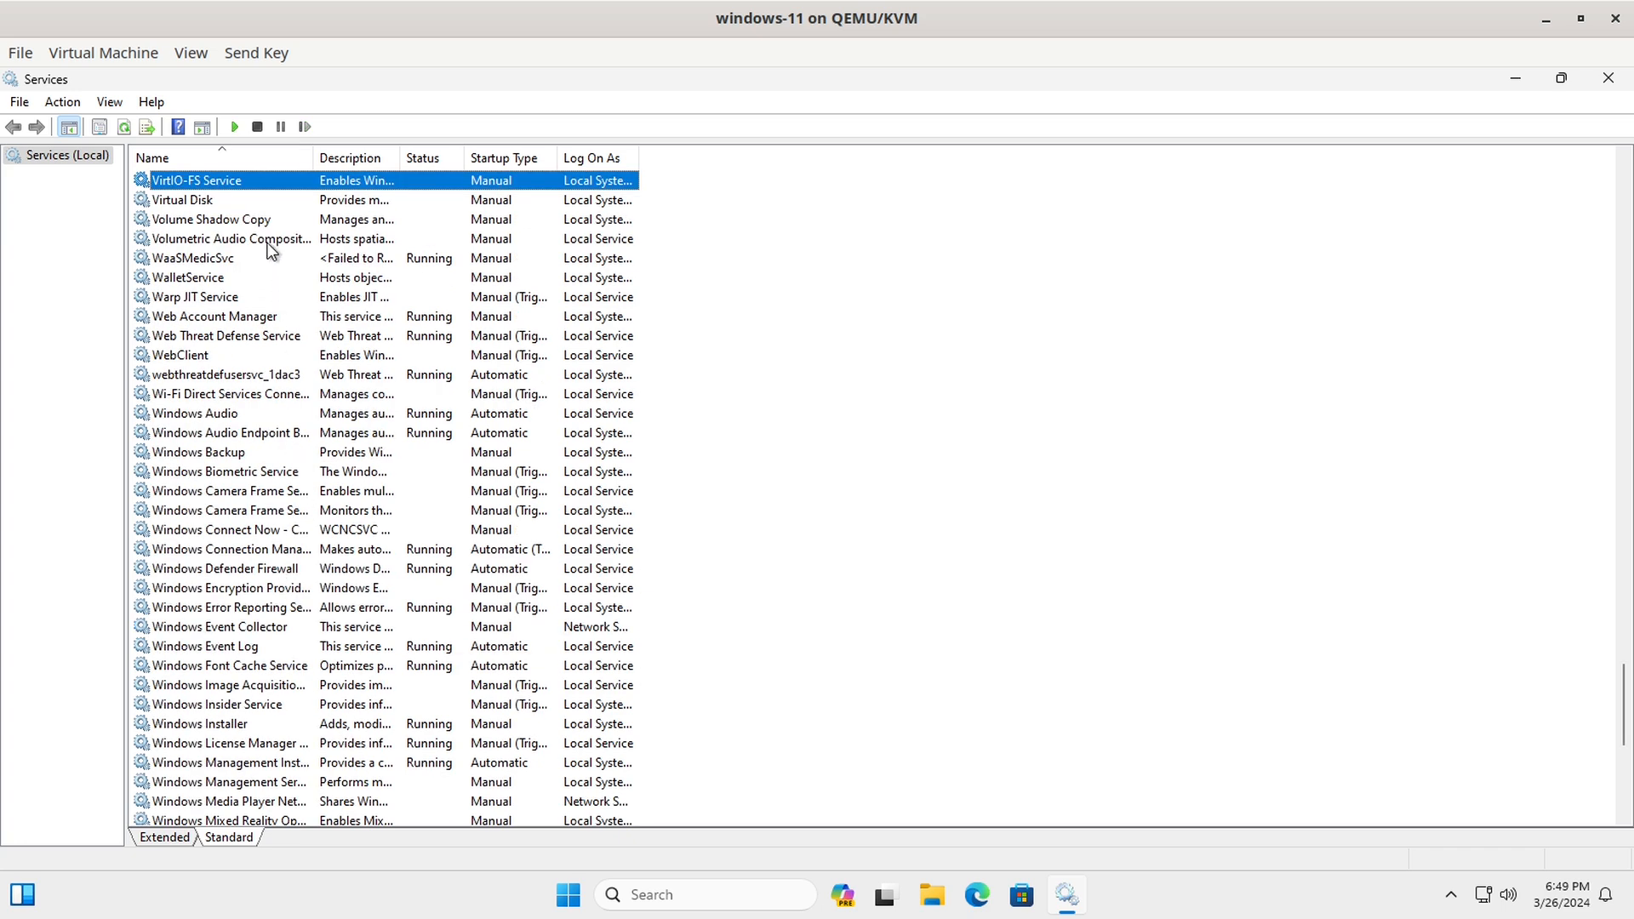
{"action": "scroll", "coordinate": [321, 294], "scroll_direction": "up", "scroll_amount": 2}
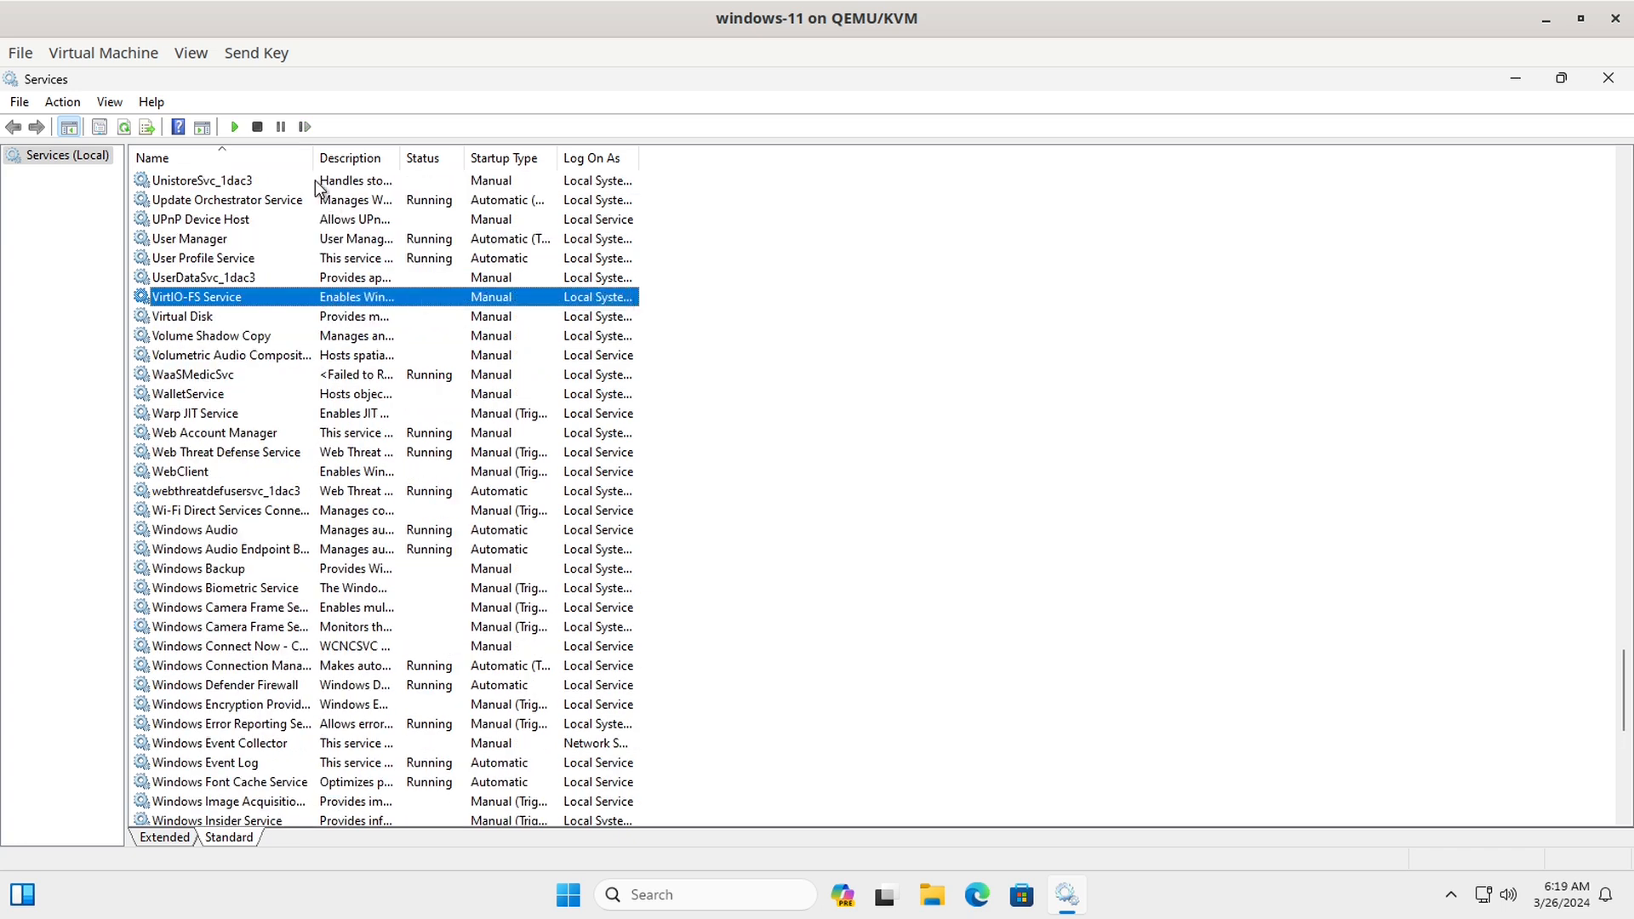
{"action": "left_click_drag", "start_coordinate": [311, 158], "coordinate": [488, 154]}
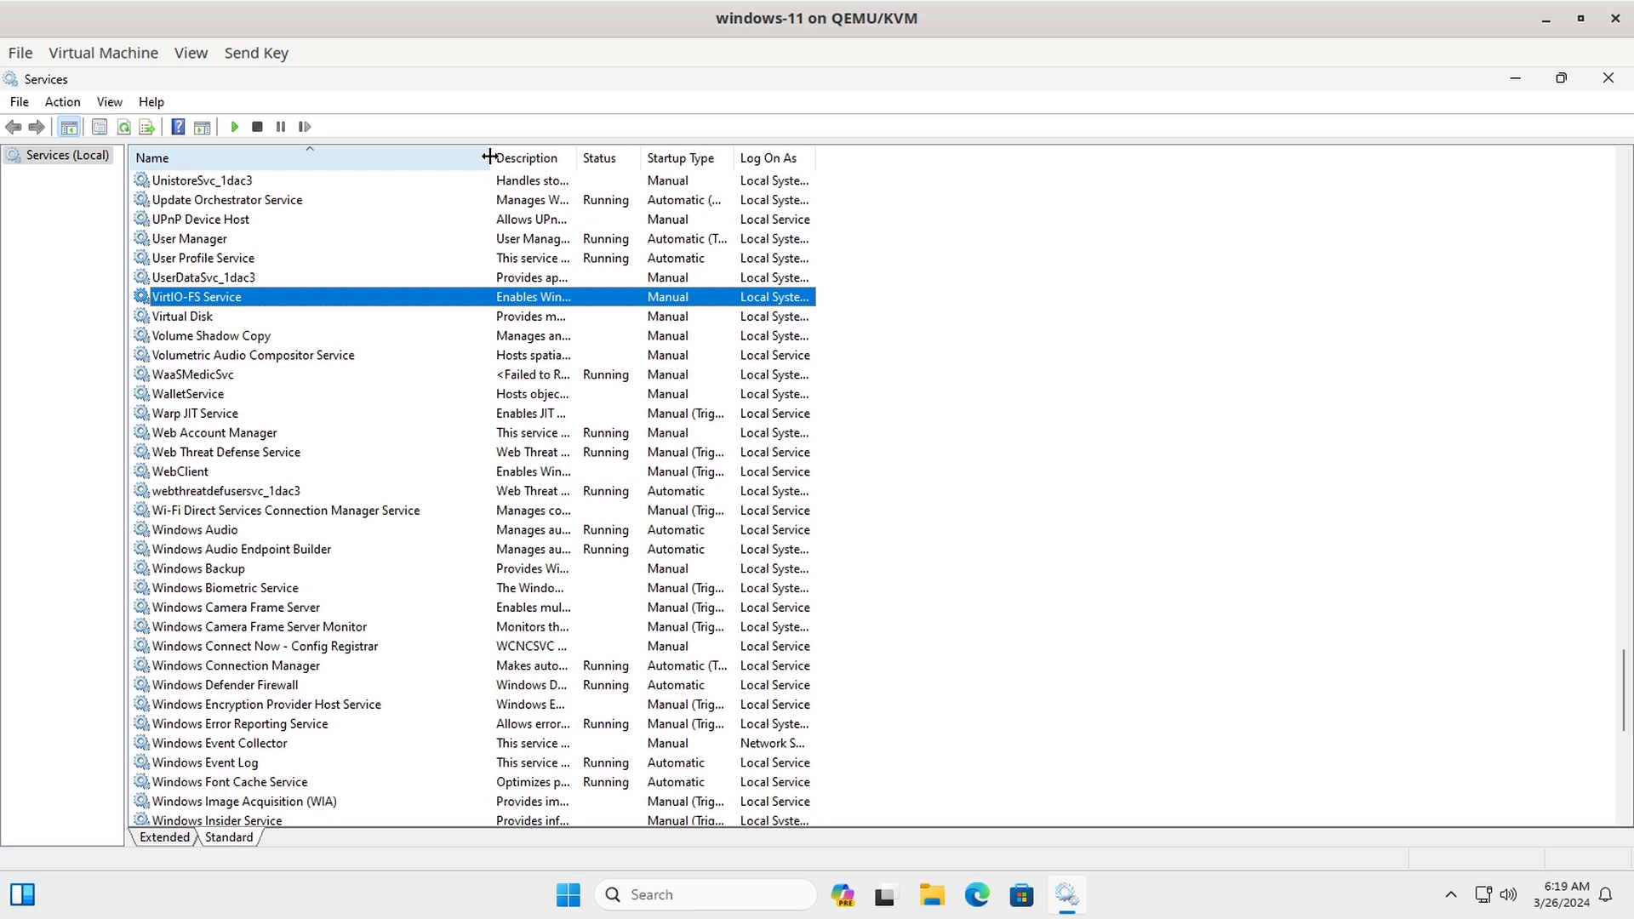
{"action": "right_click", "coordinate": [225, 299]}
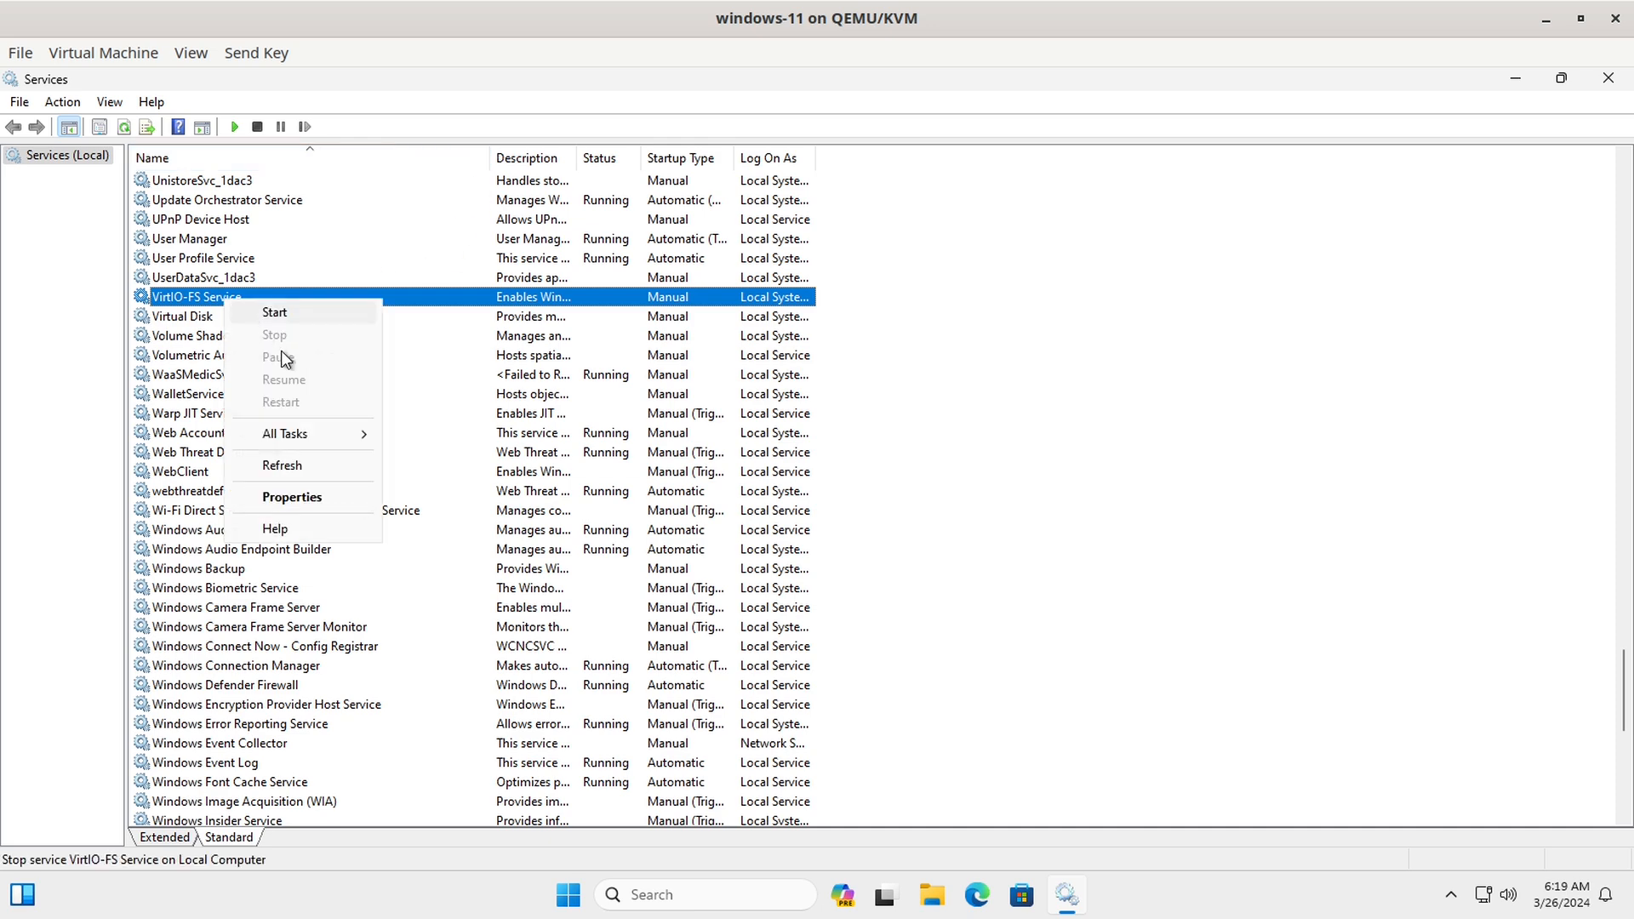
Step: Start the VirtIO-FS Service with Automatic startup type, then close the Services console
{"action": "left_click", "coordinate": [292, 497]}
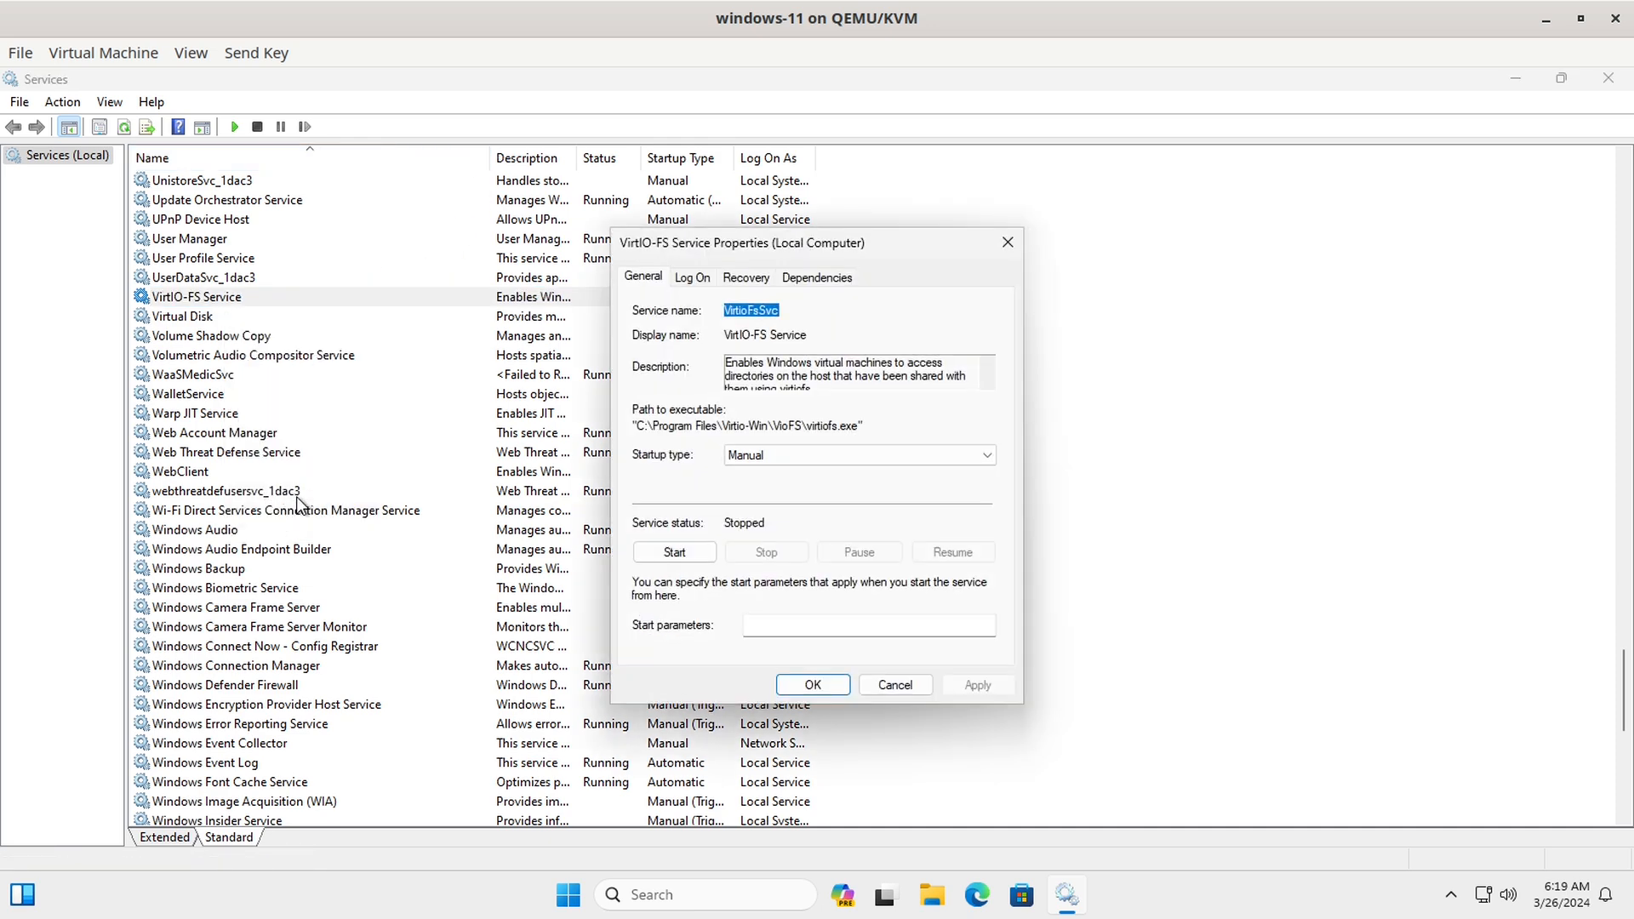
{"action": "left_click", "coordinate": [665, 555]}
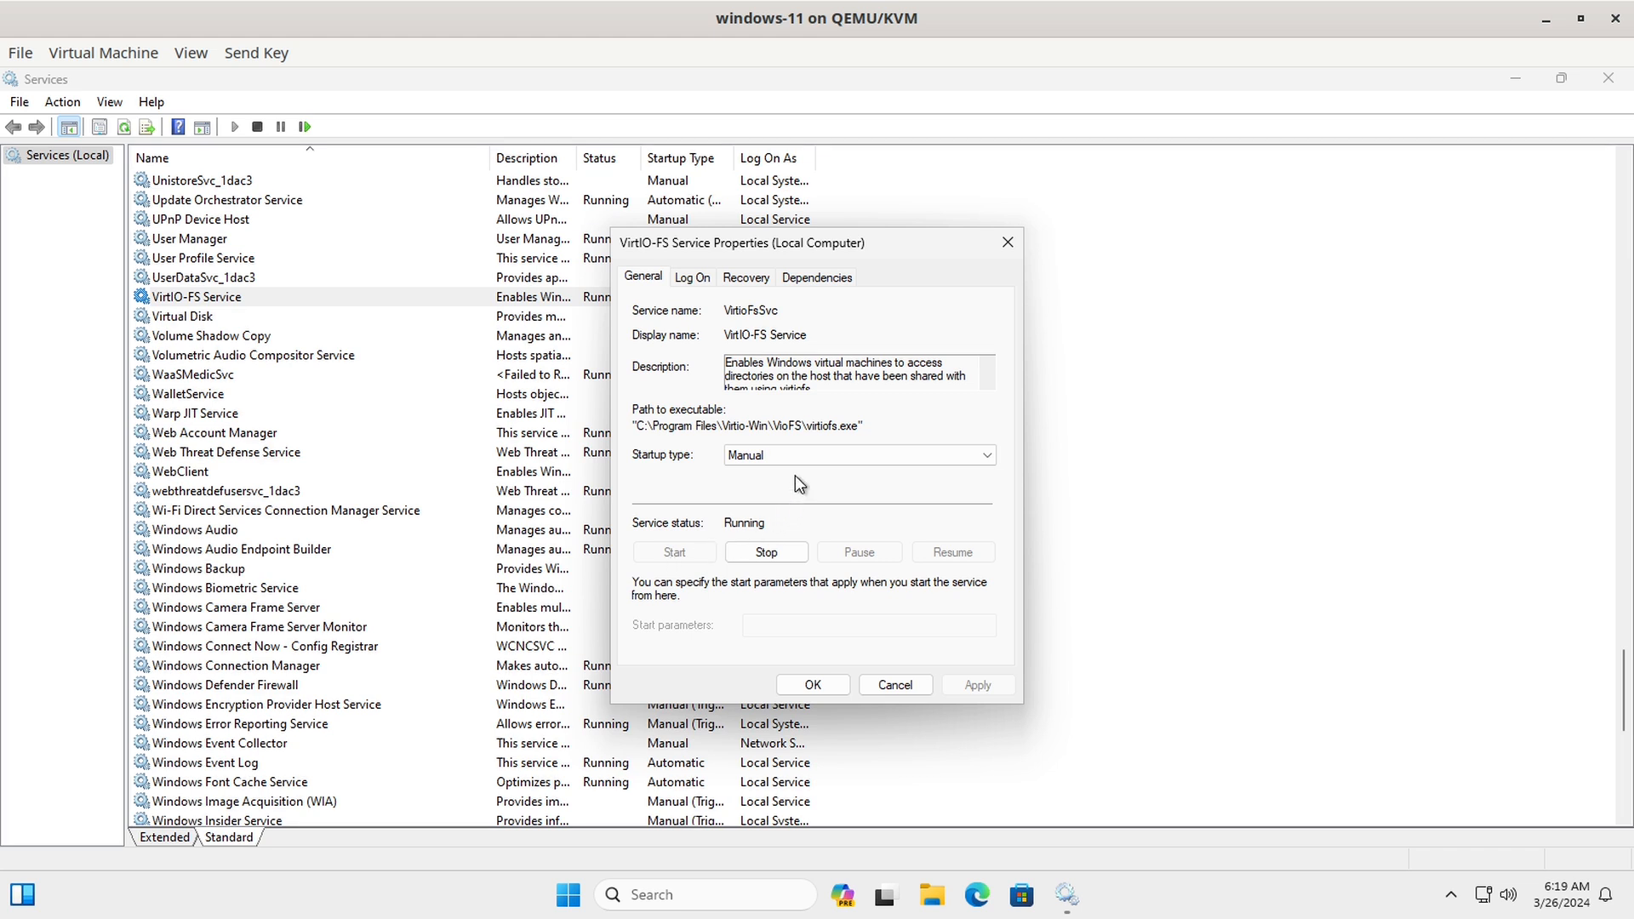
{"action": "left_click", "coordinate": [797, 453]}
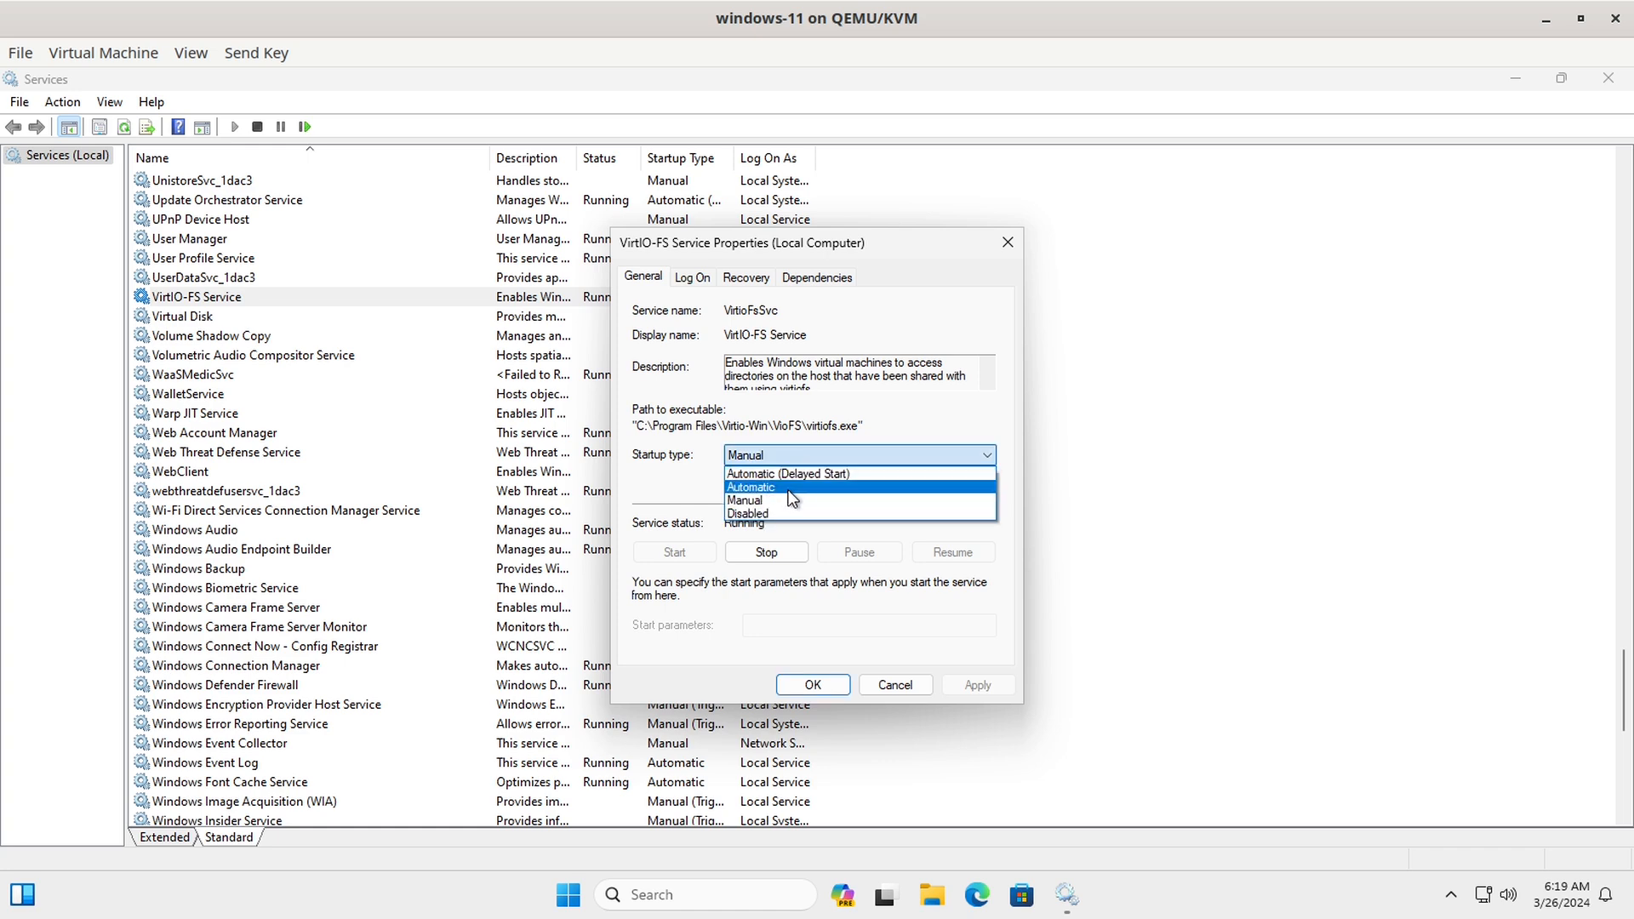
{"action": "left_click", "coordinate": [792, 487]}
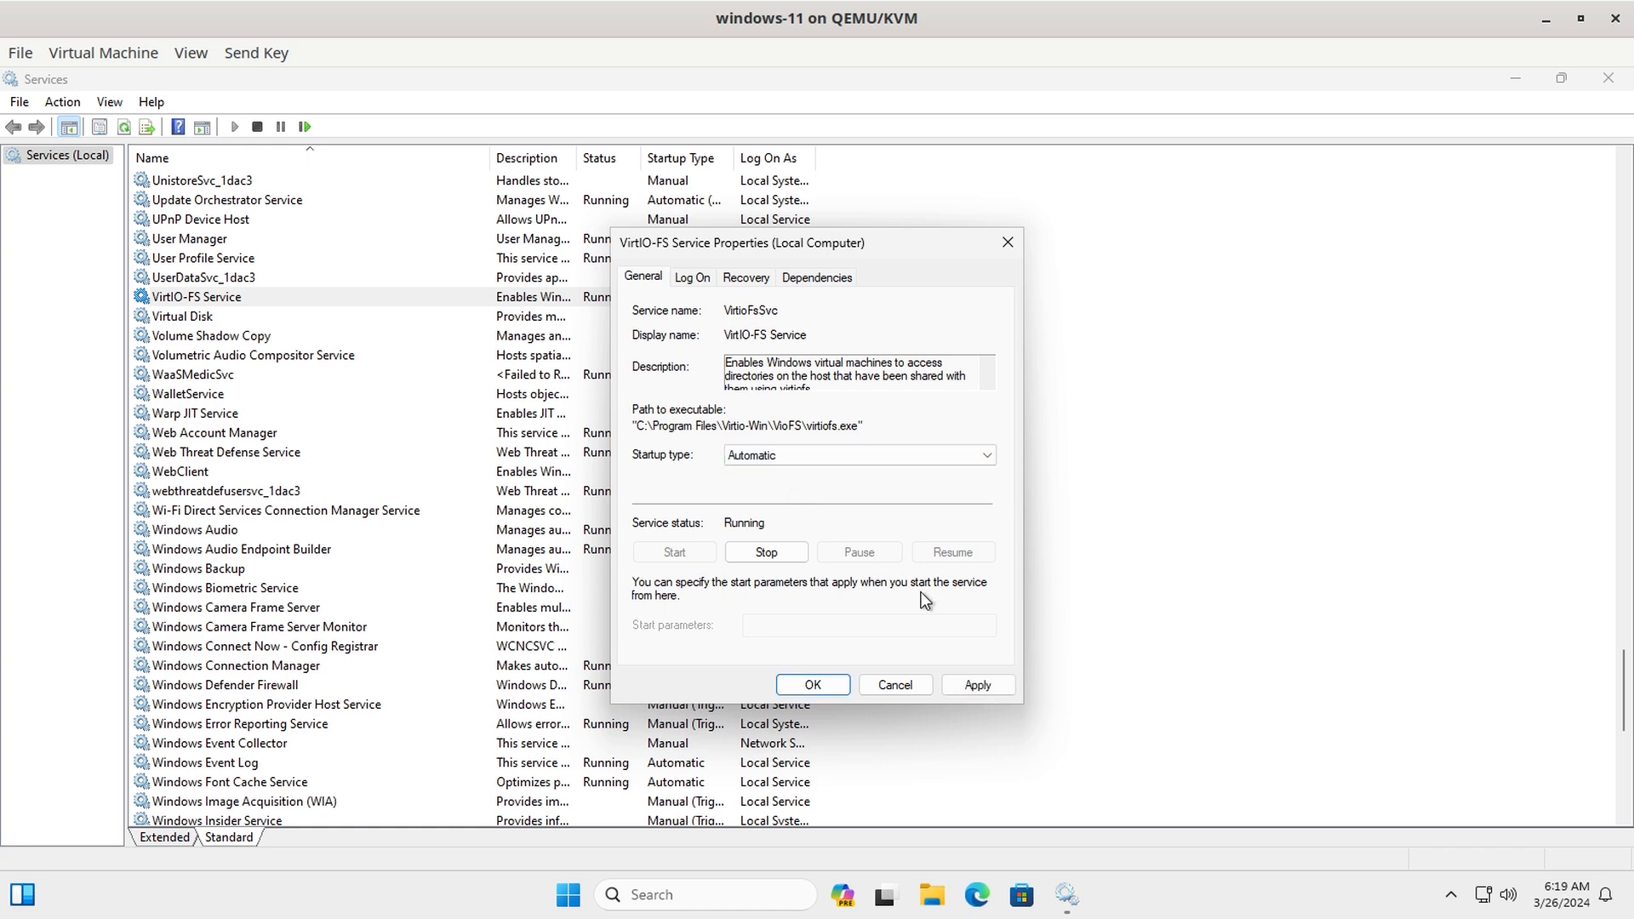
{"action": "left_click", "coordinate": [979, 686]}
{"action": "left_click", "coordinate": [822, 686]}
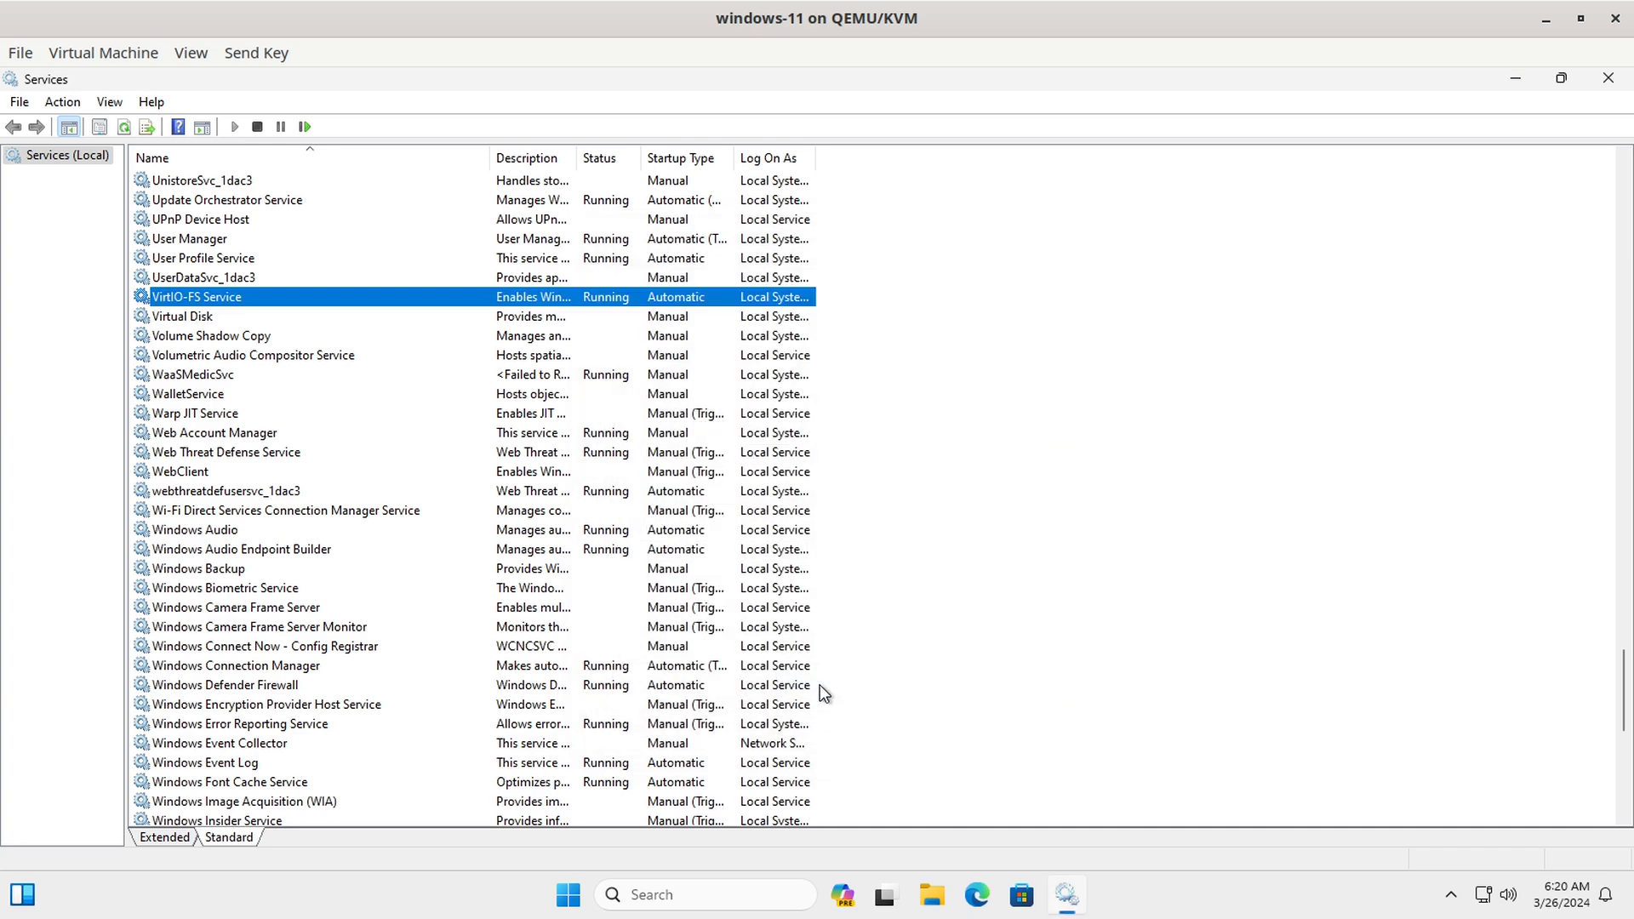
{"action": "left_click", "coordinate": [1608, 78]}
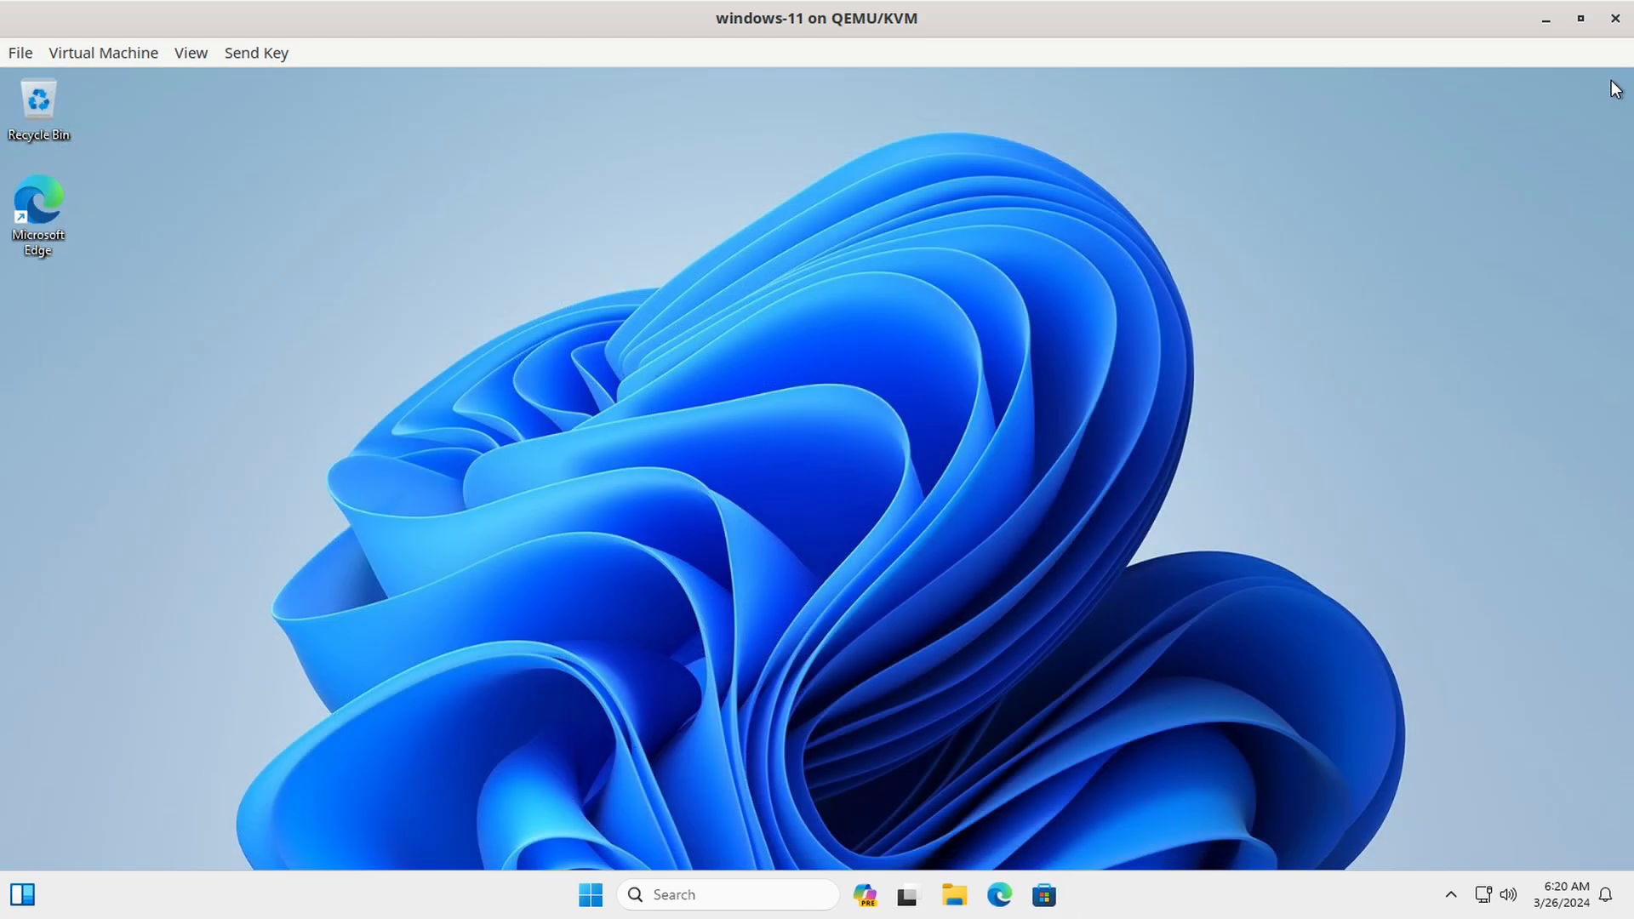
Step: Browse to Host-Home (Z:) under This PC in a maximized File Explorer, listing its 31 items
{"action": "left_click", "coordinate": [957, 897]}
{"action": "left_click", "coordinate": [1337, 191]}
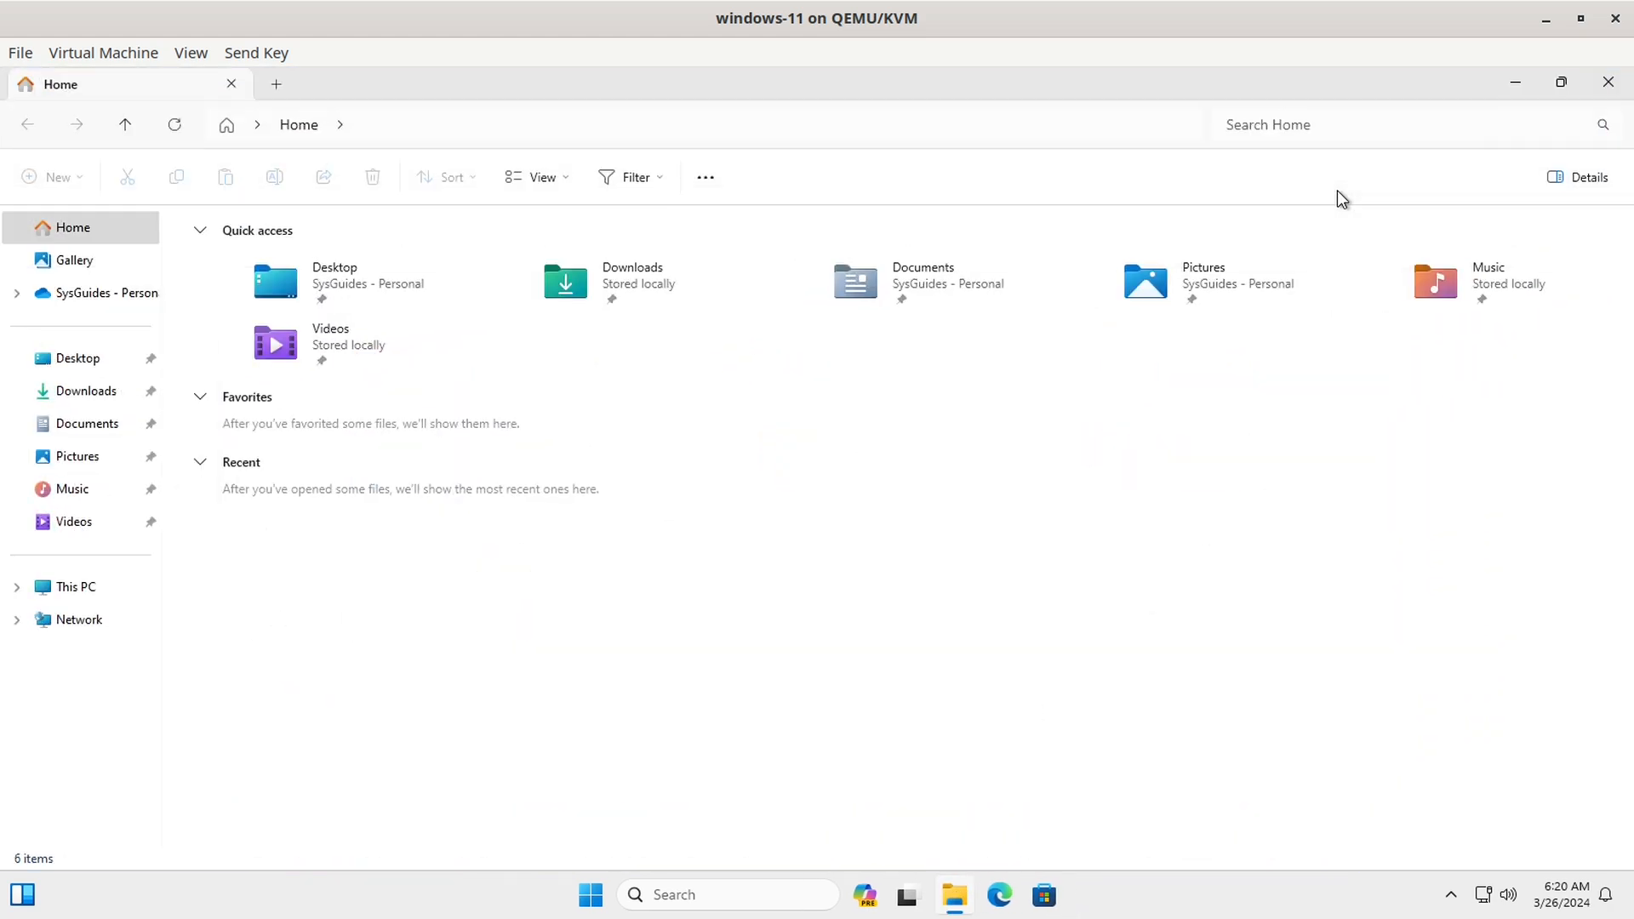
{"action": "left_click", "coordinate": [89, 594]}
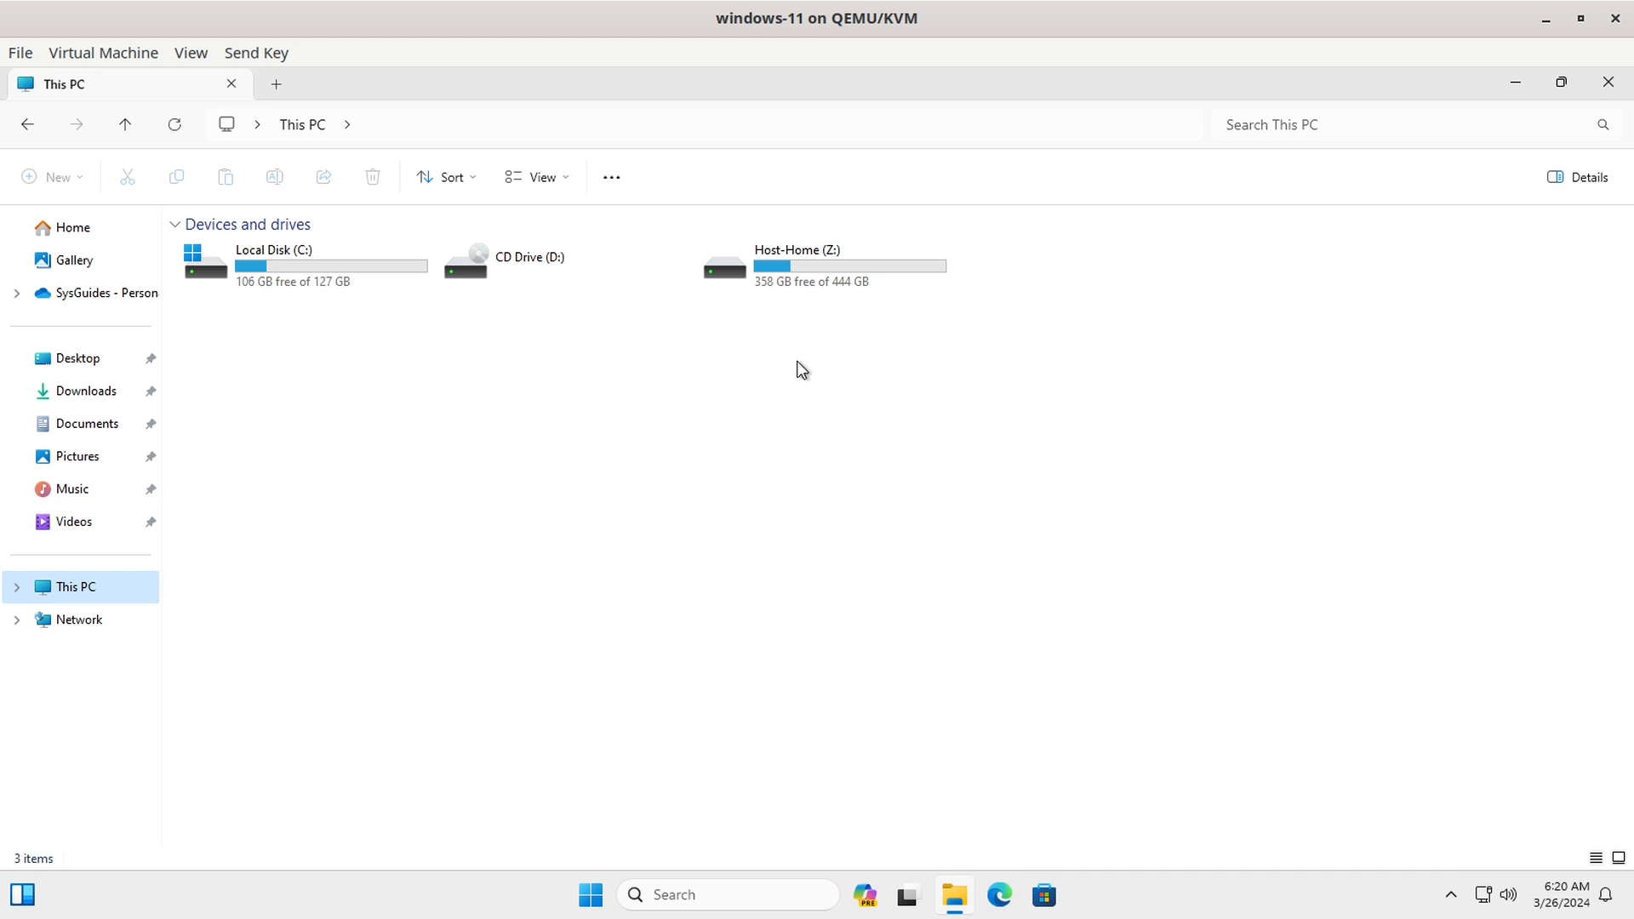
{"action": "double_click", "coordinate": [800, 257]}
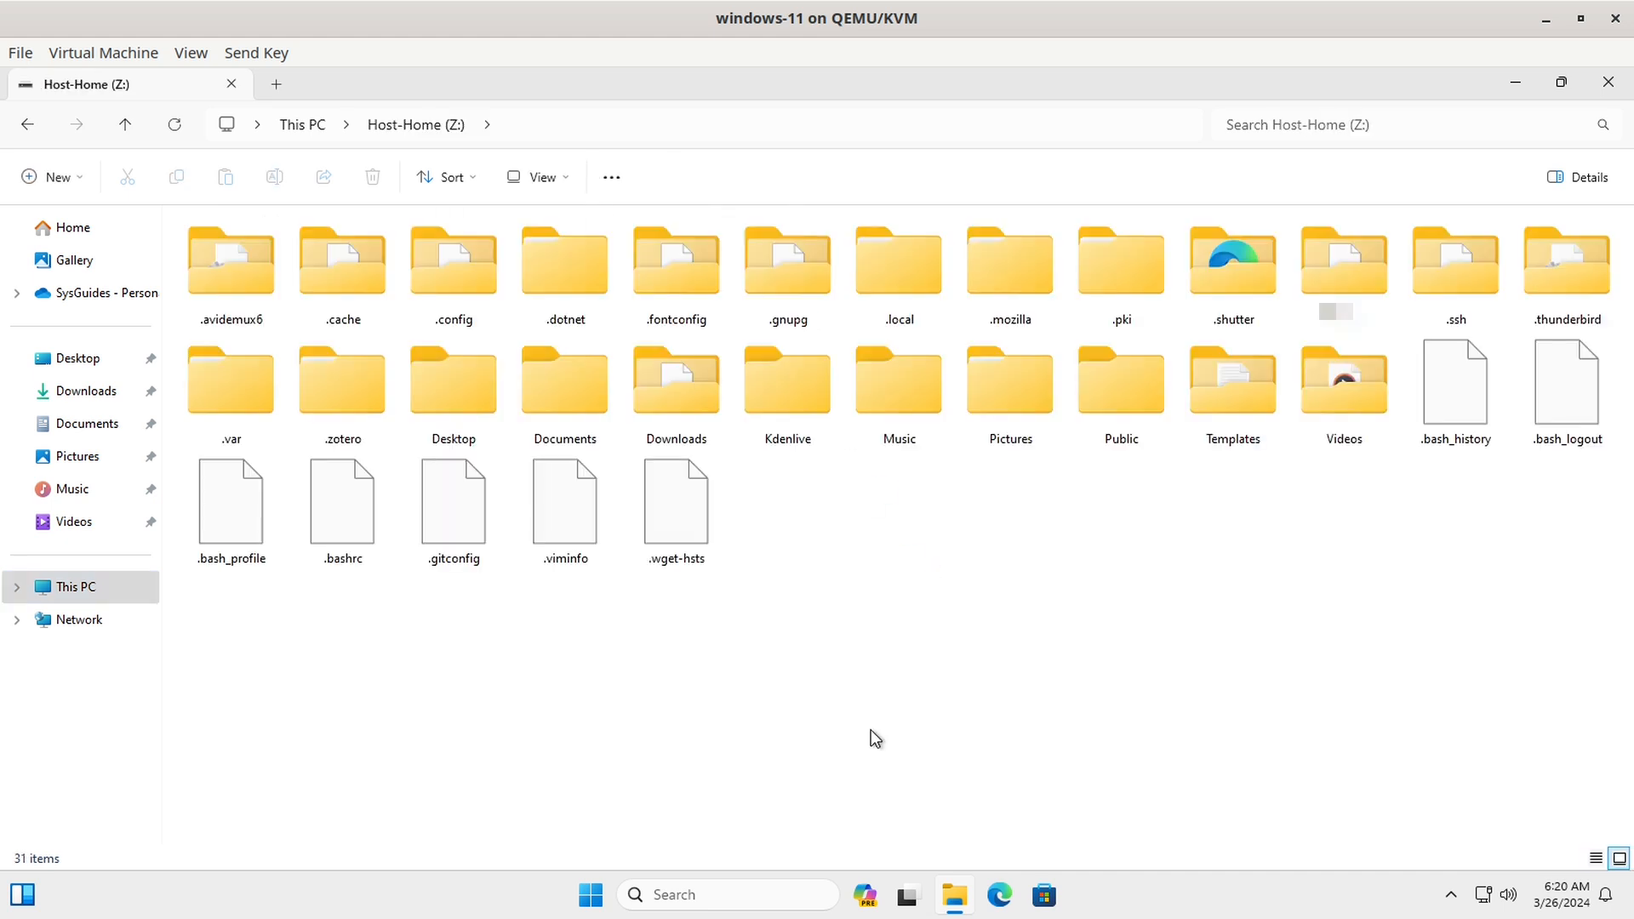